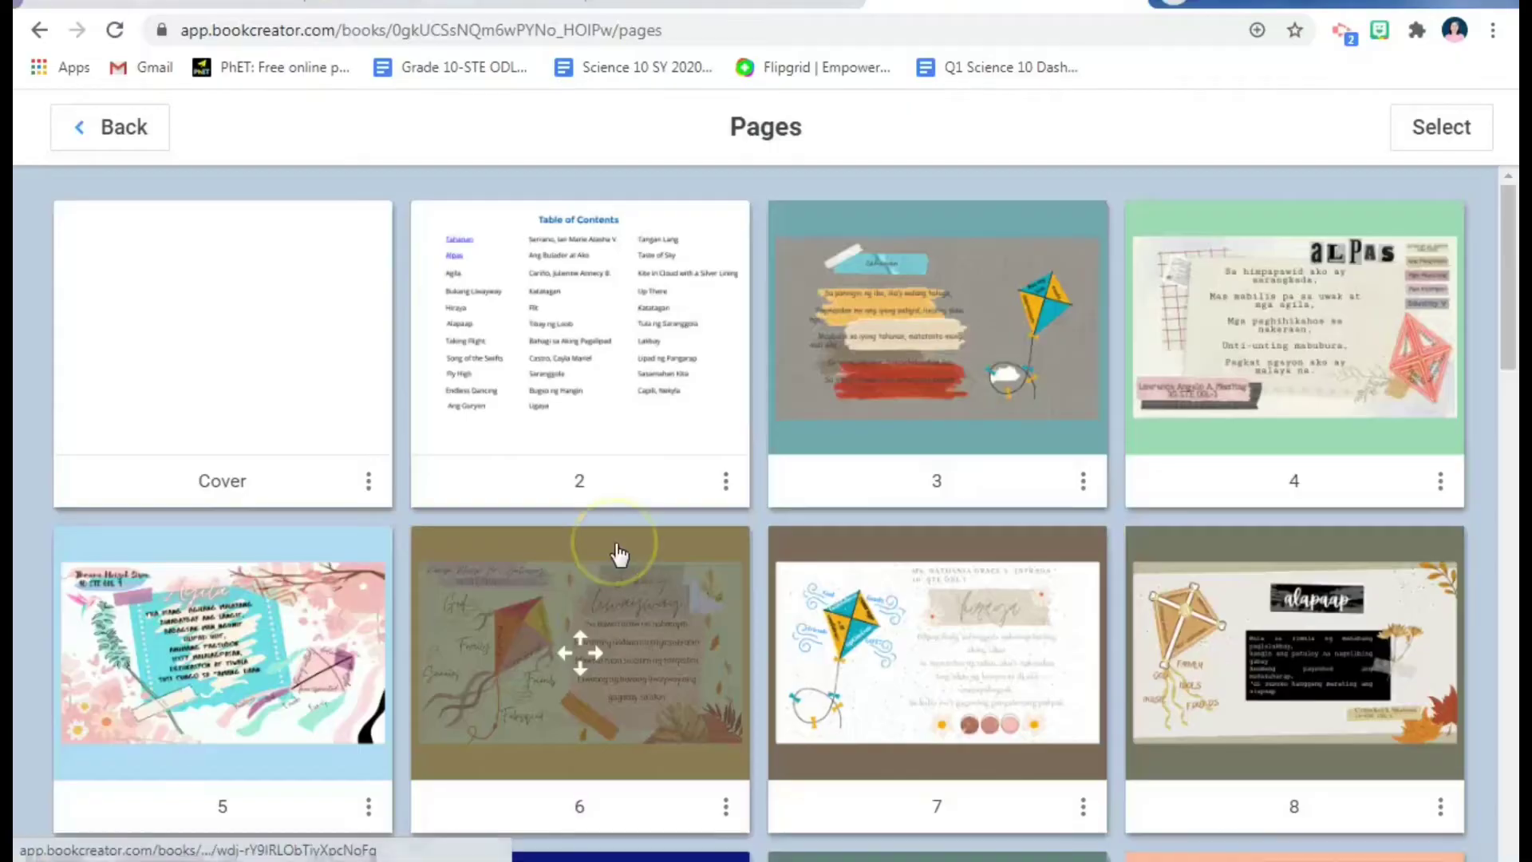
Open page 2, the Table of Contents, in the editor and dismiss the Windows notification
left_click_drag(619, 552, 615, 542)
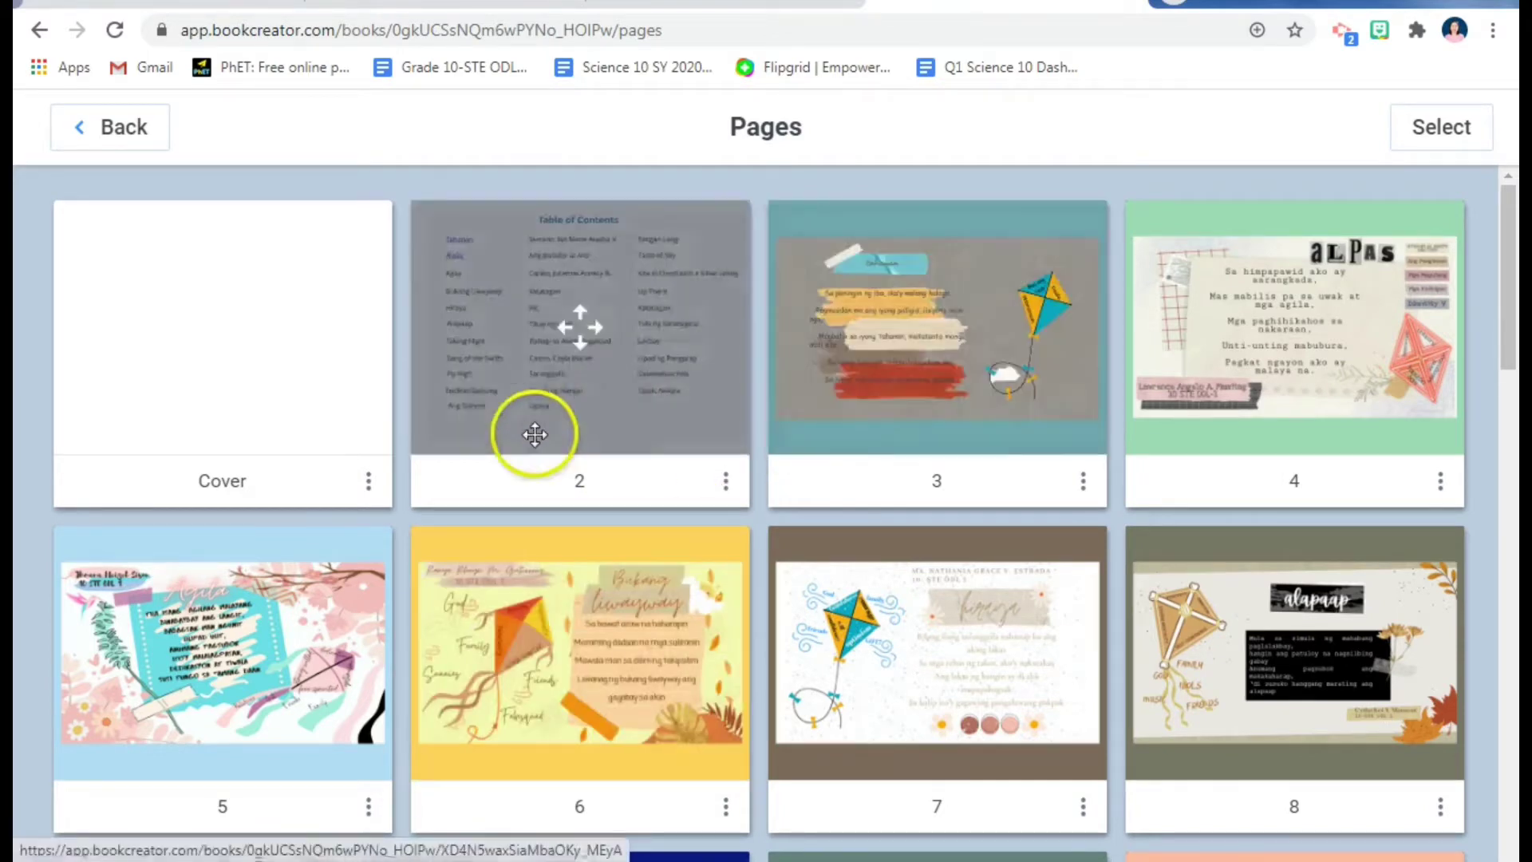
scroll(488, 447, "down", 4)
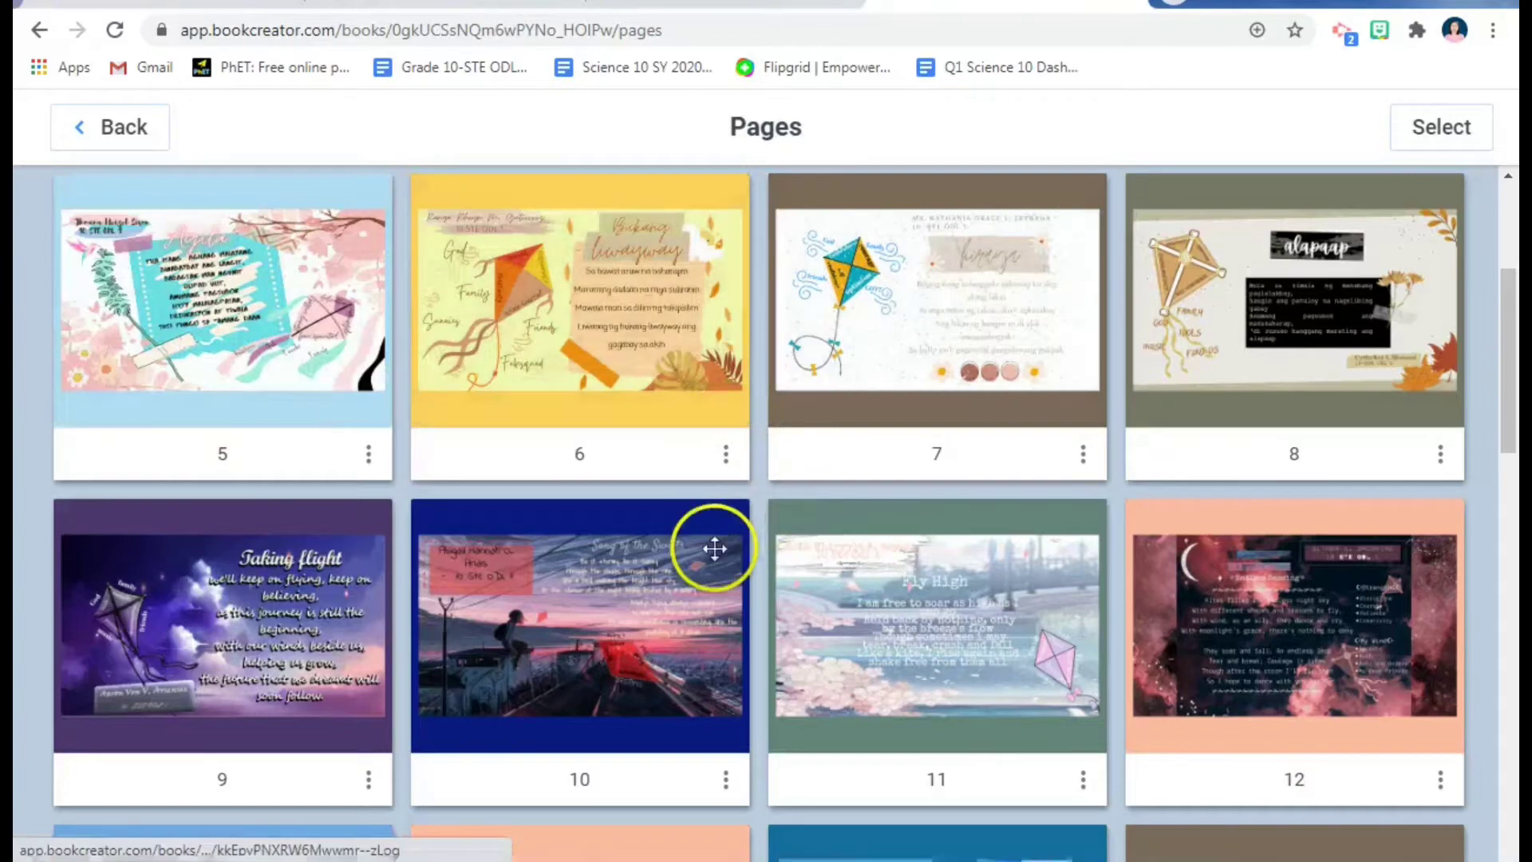
scroll(710, 542, "down", 4)
scroll(712, 537, "up", 4)
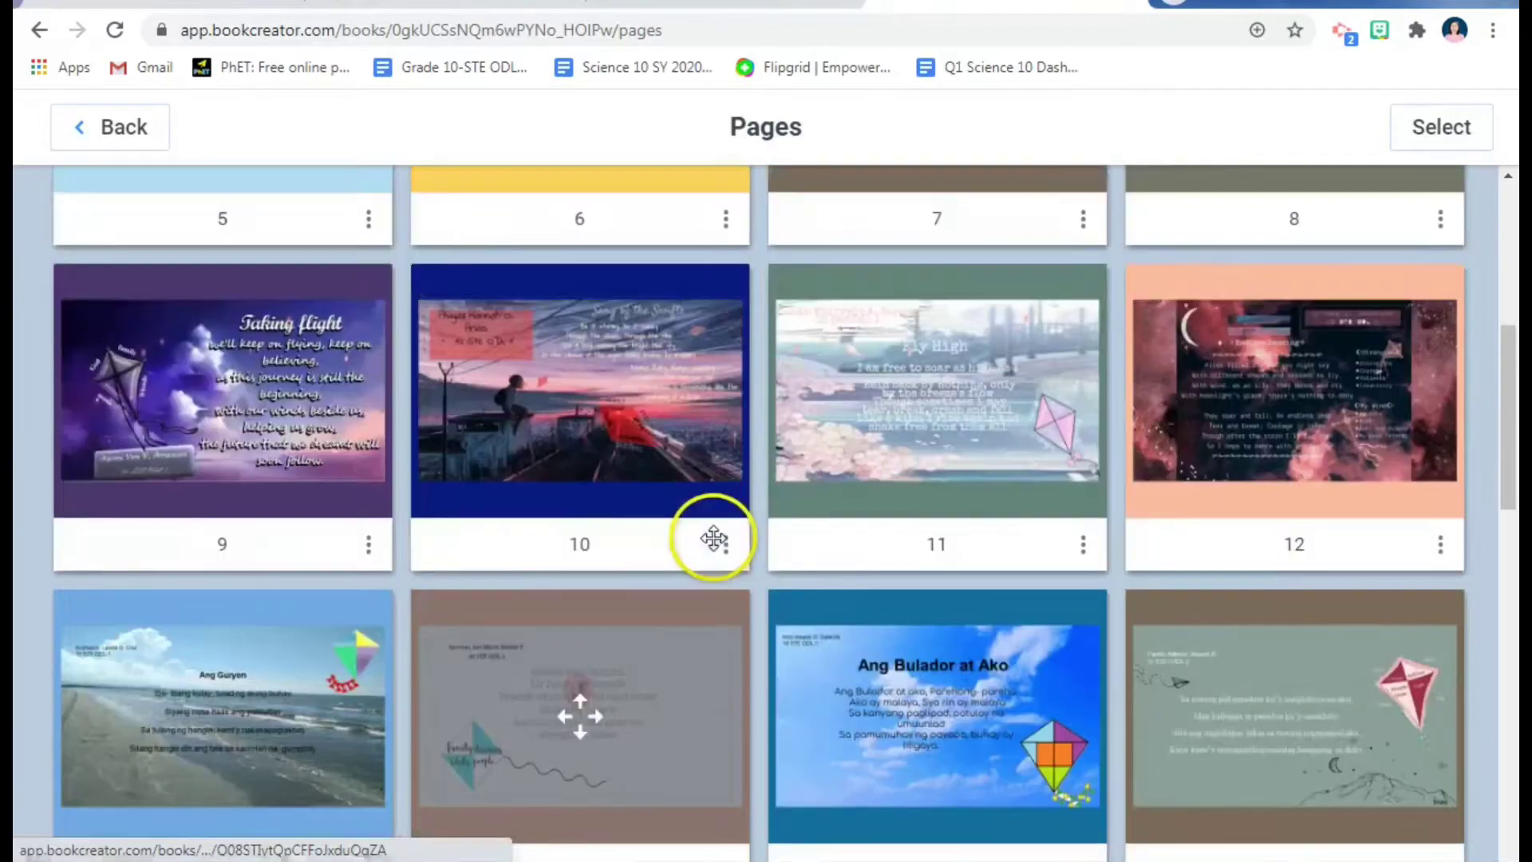
scroll(712, 538, "down", 13)
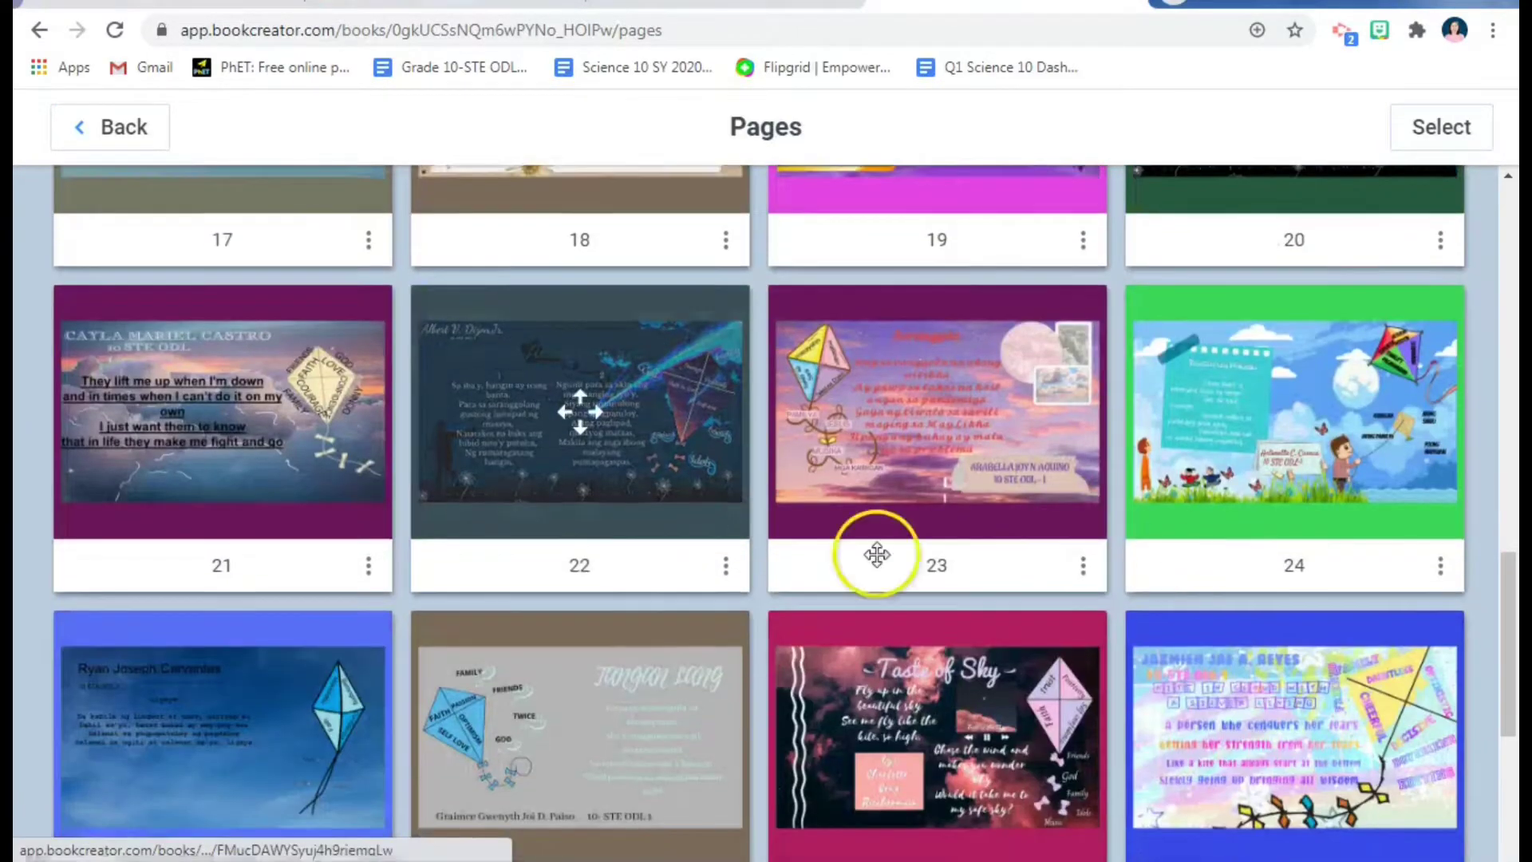
scroll(1385, 641, "down", 8)
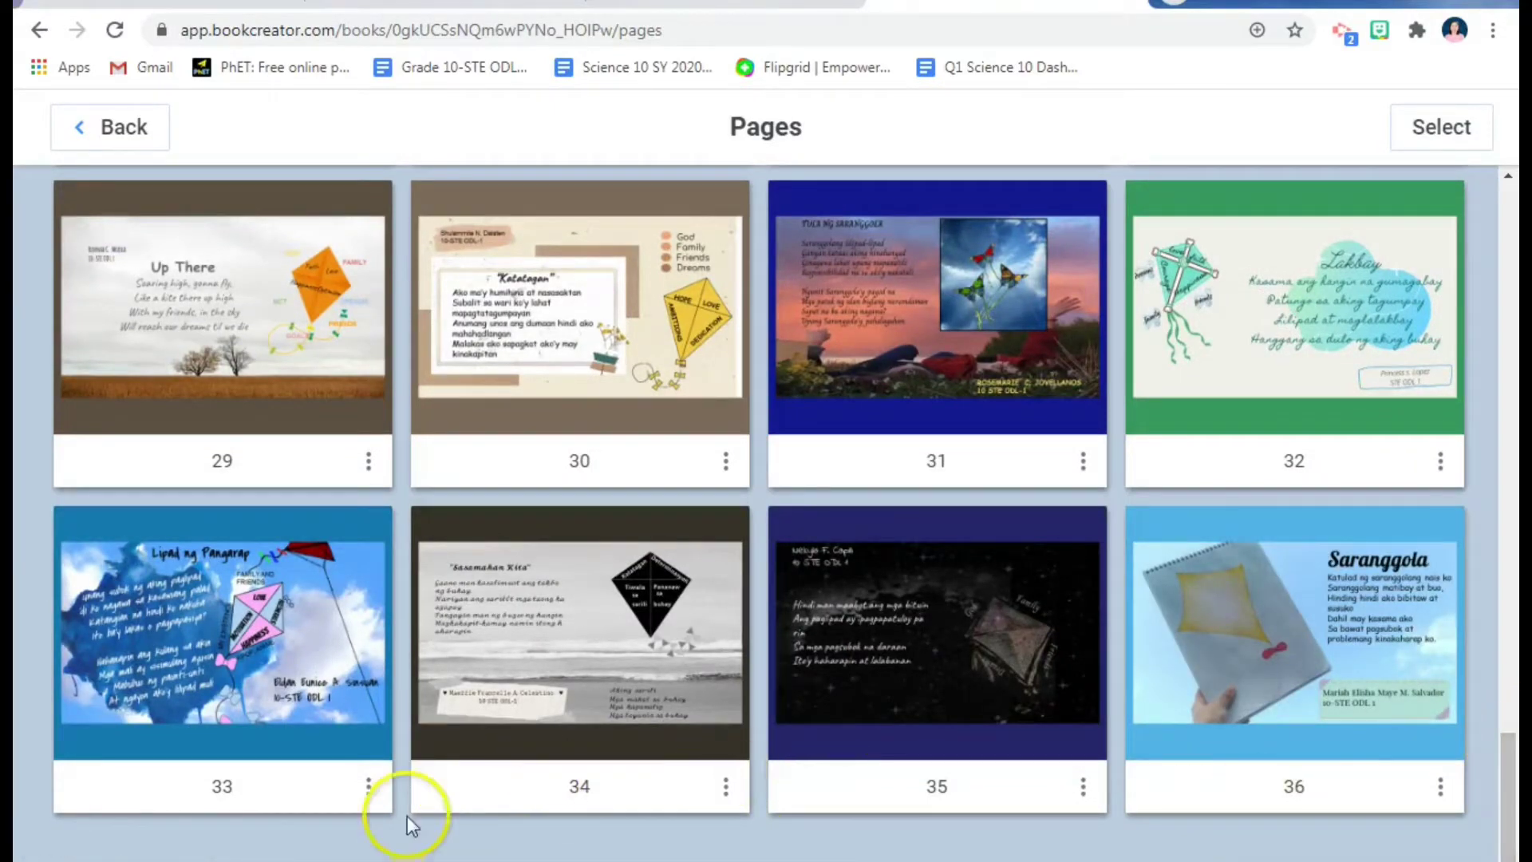
left_click_drag(1510, 810, 1511, 226)
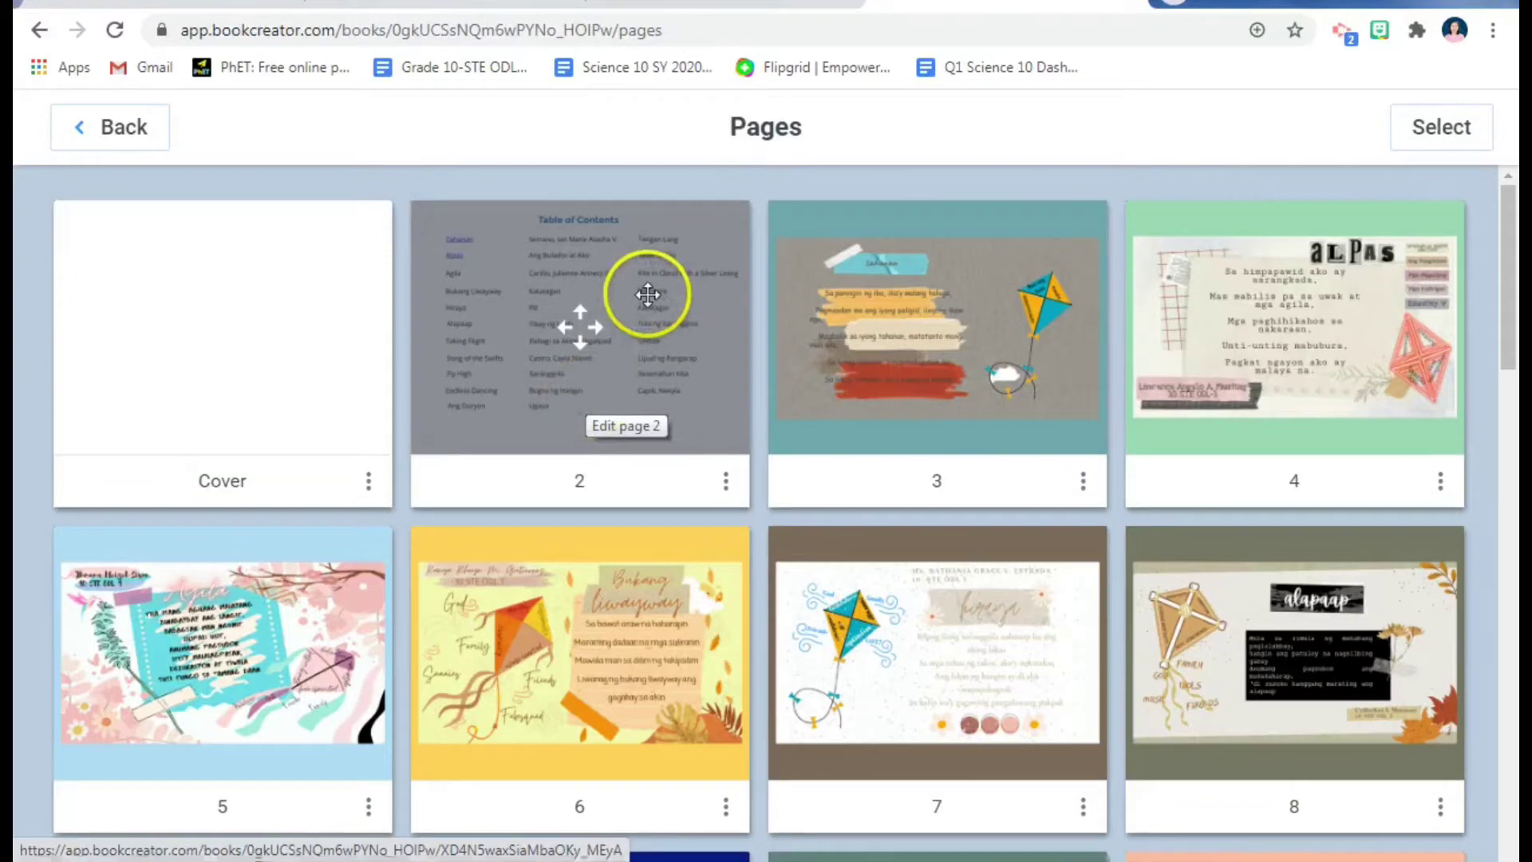
left_click(575, 367)
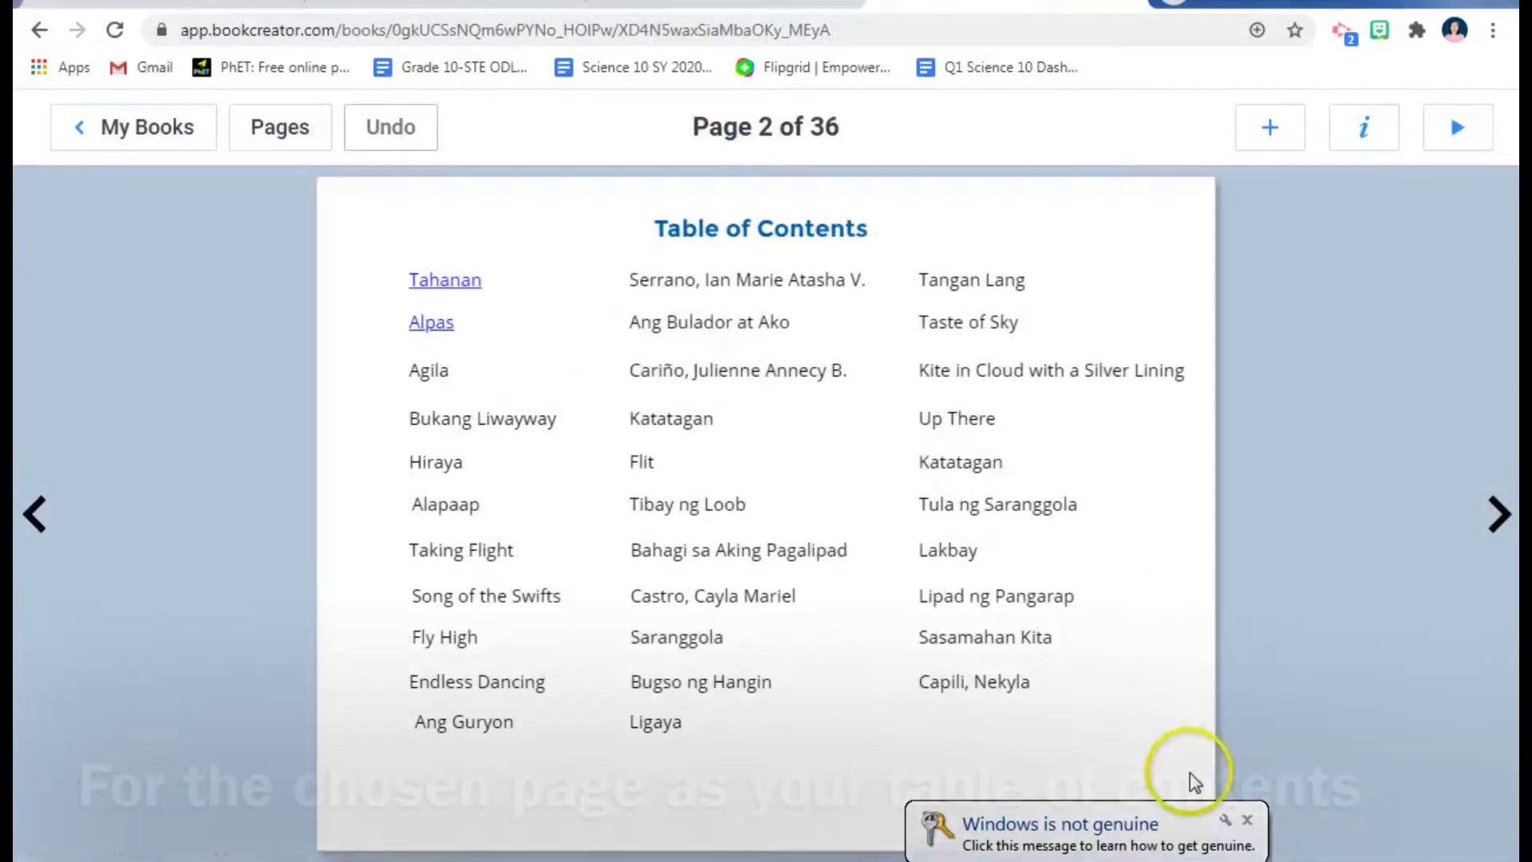
left_click(1247, 822)
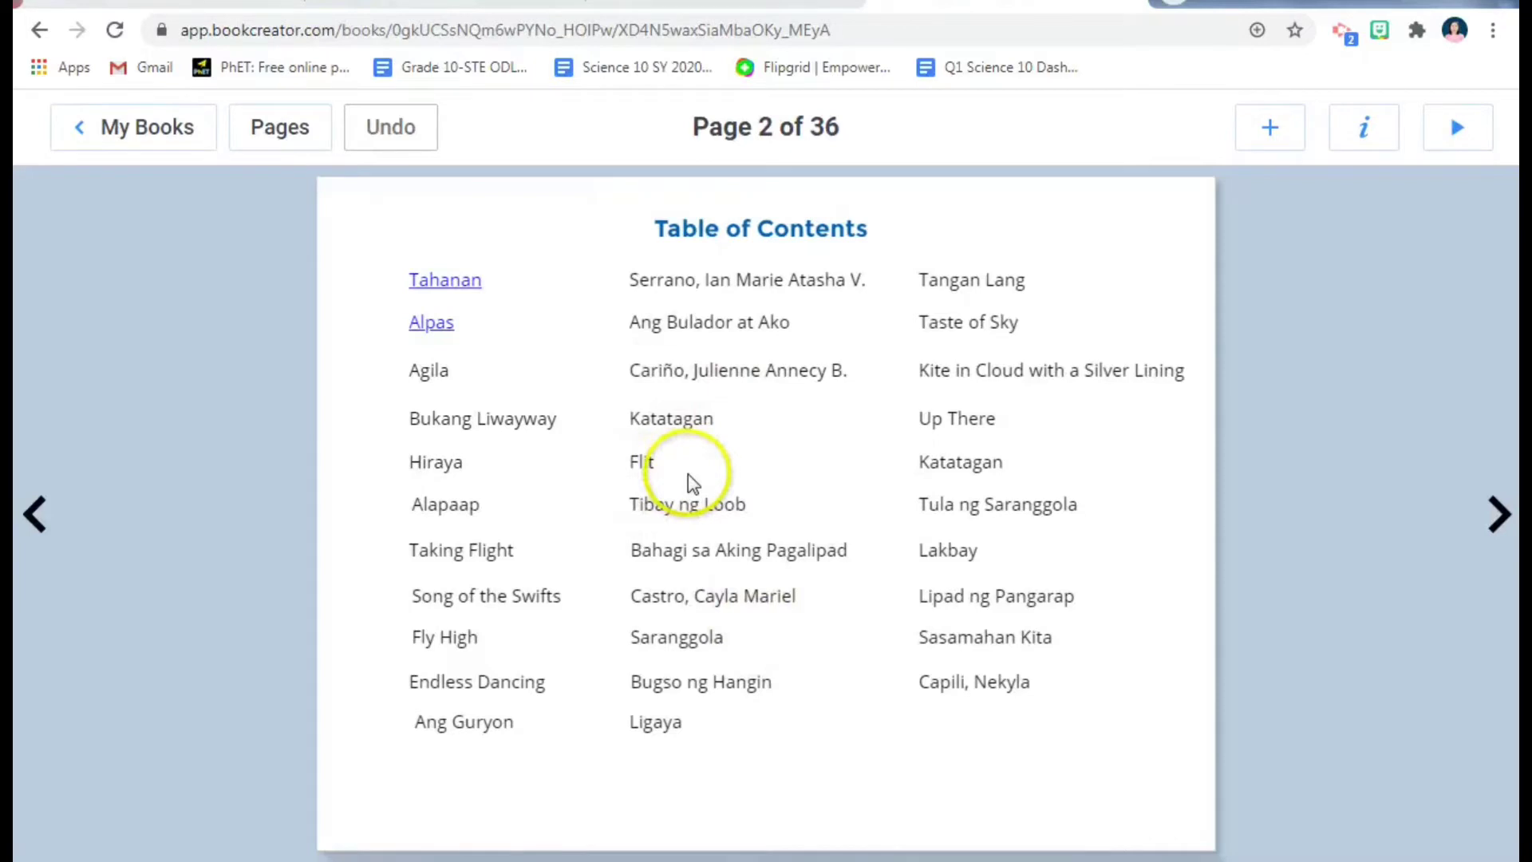
left_click(976, 732)
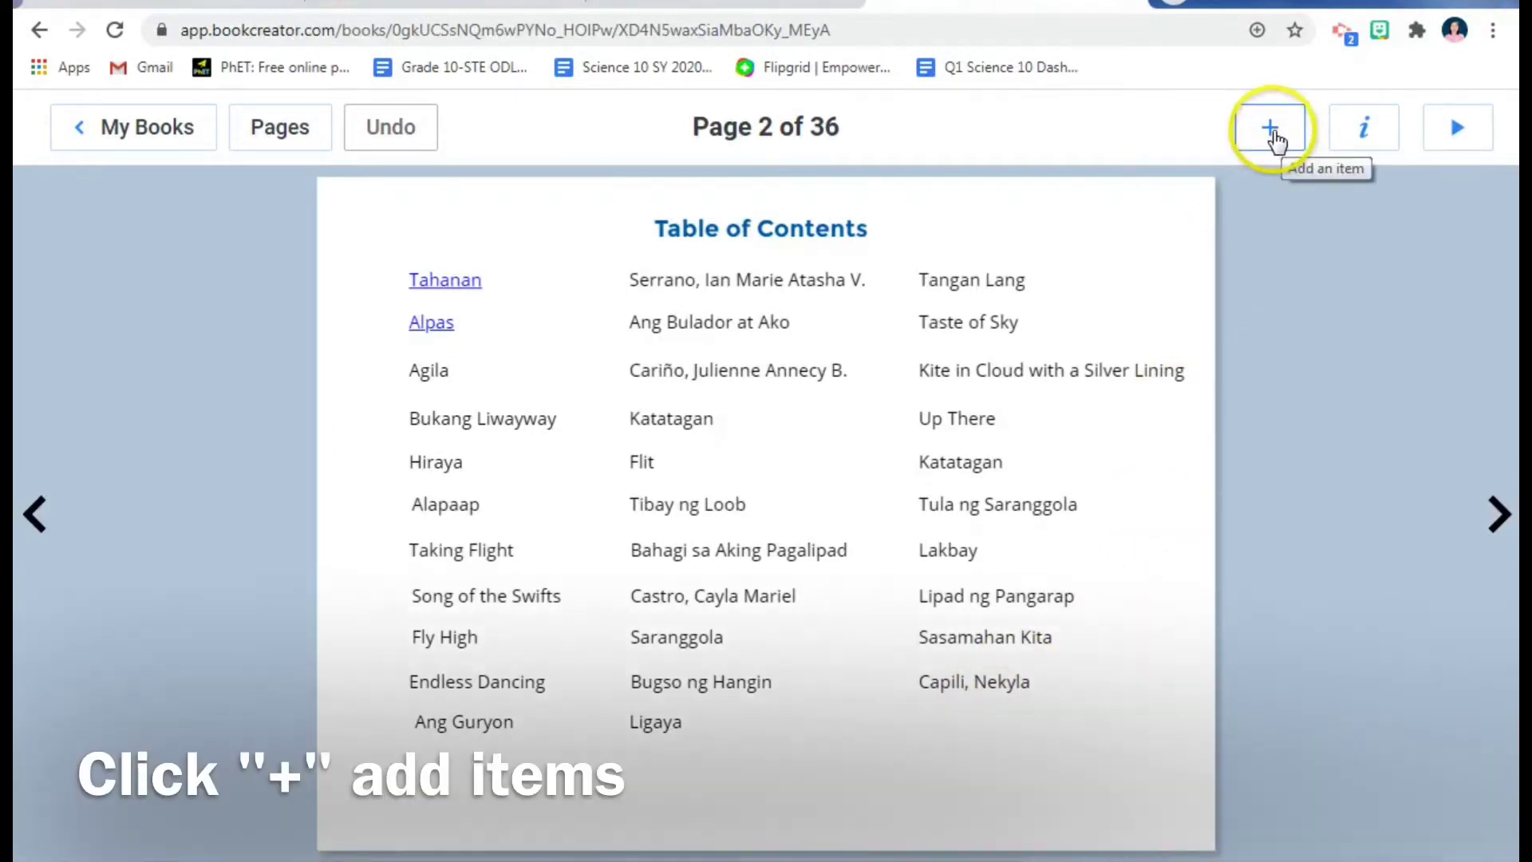
Add a new text box reading 'Saranggola' to the Table of Contents page
left_click(1274, 137)
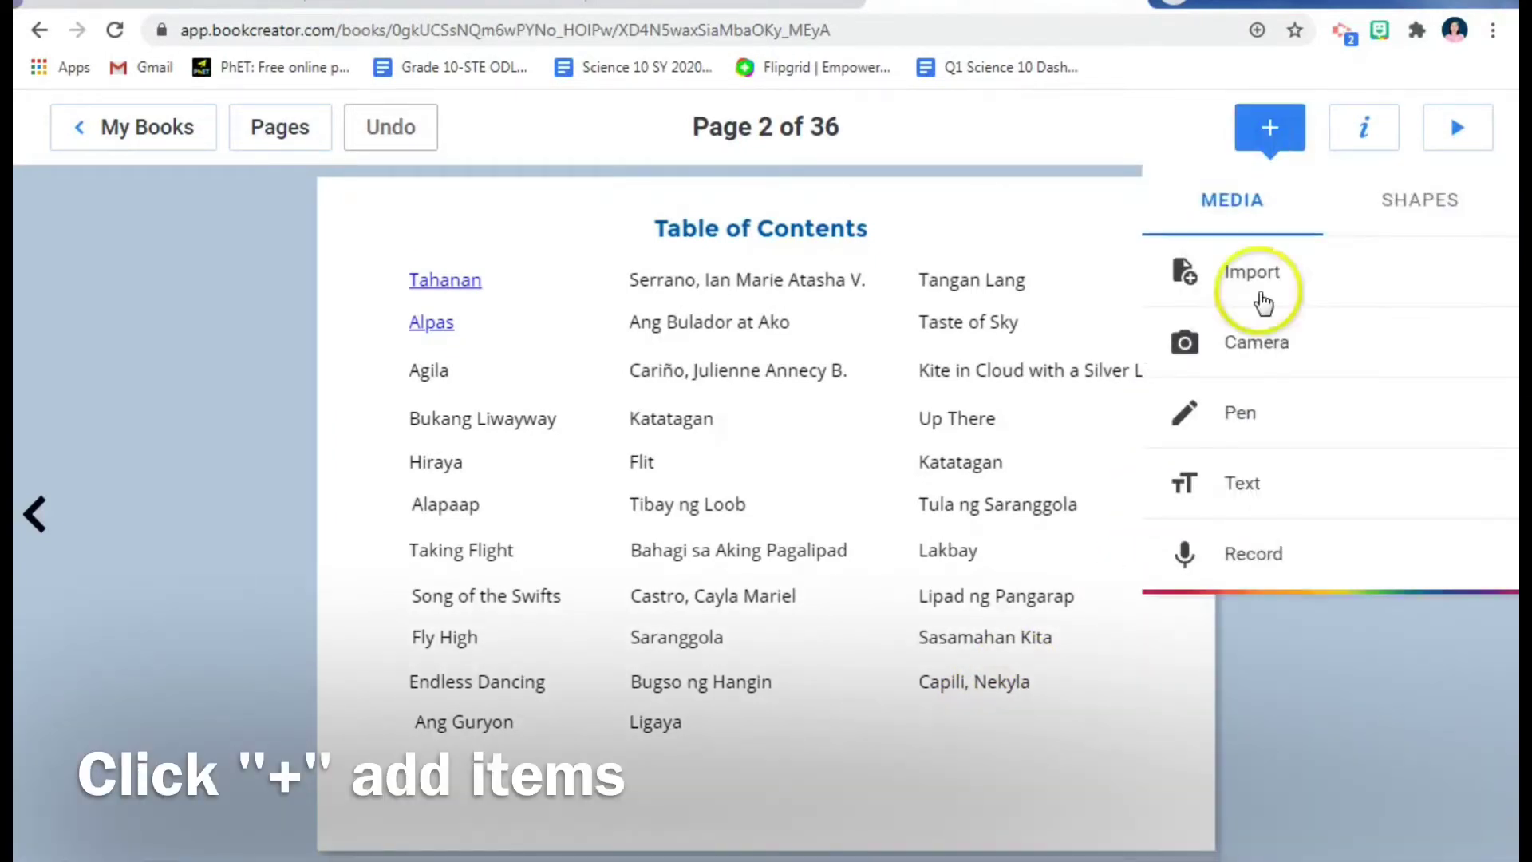
left_click(1246, 496)
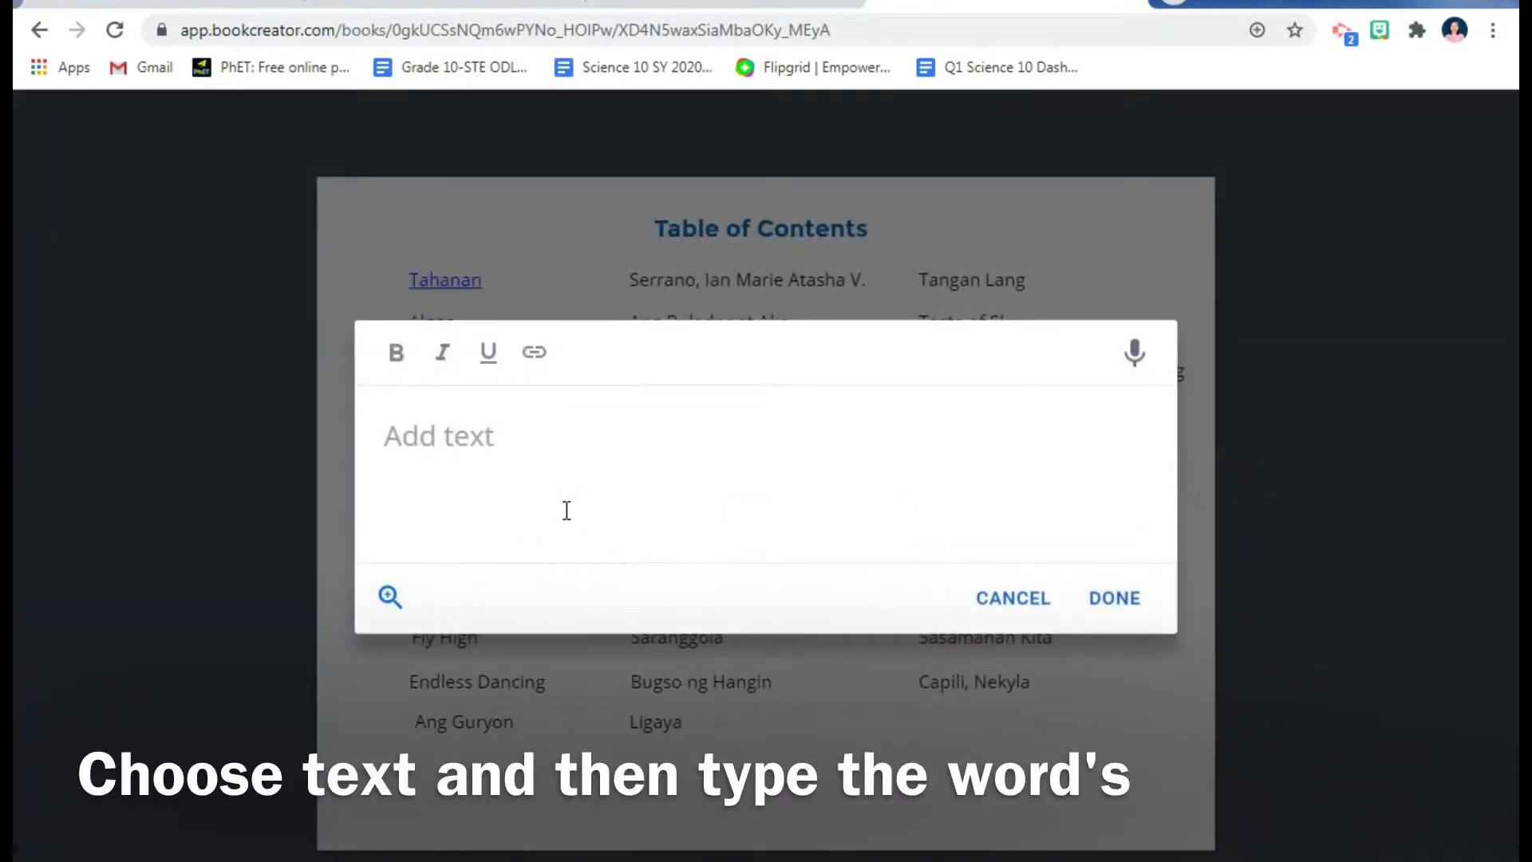
type("sa")
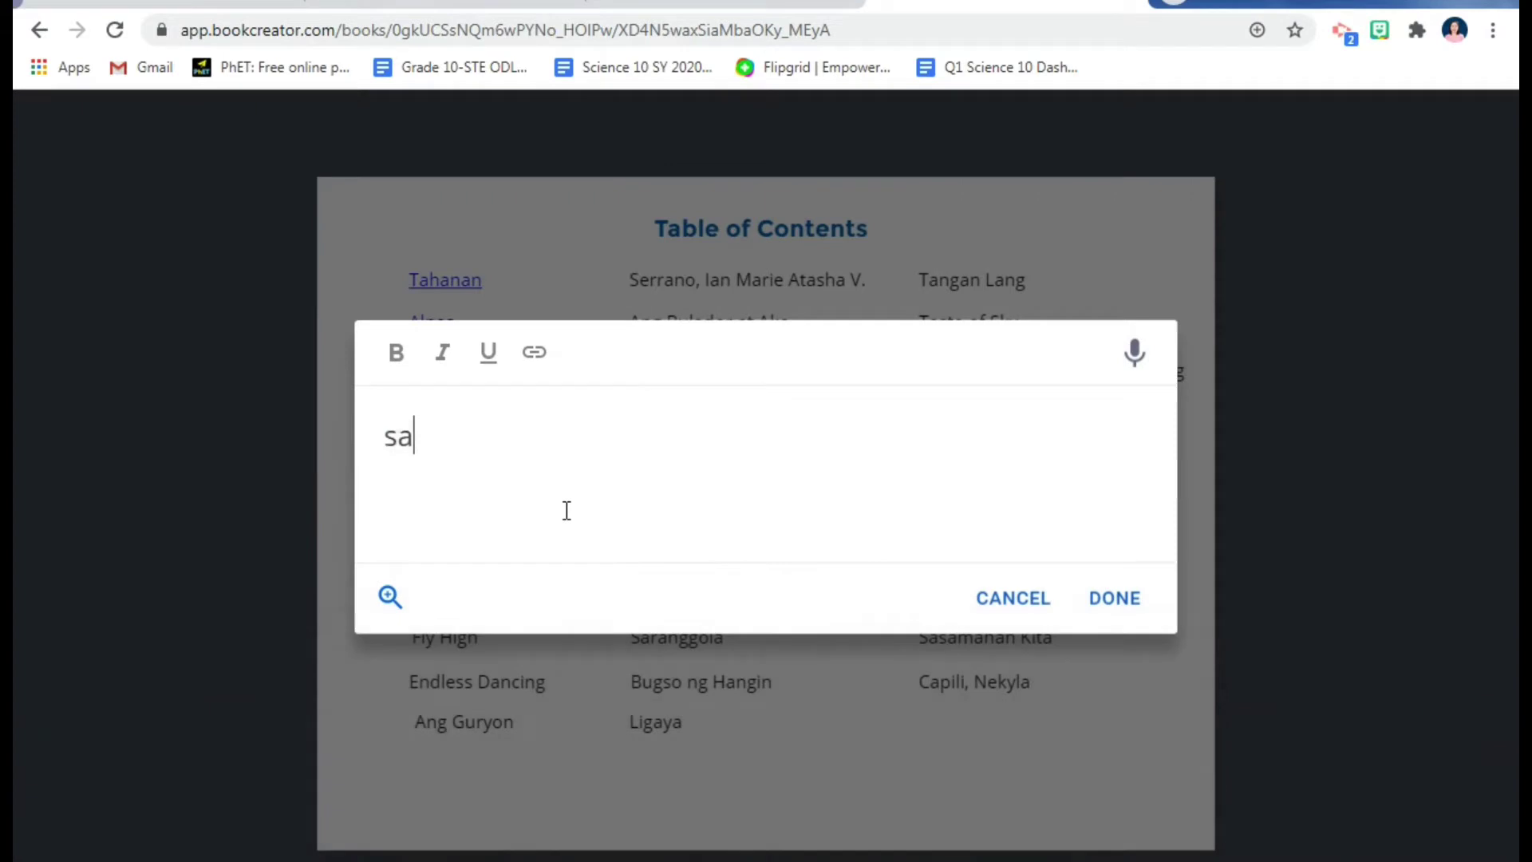
key("BackSpace")
type("Saranggola")
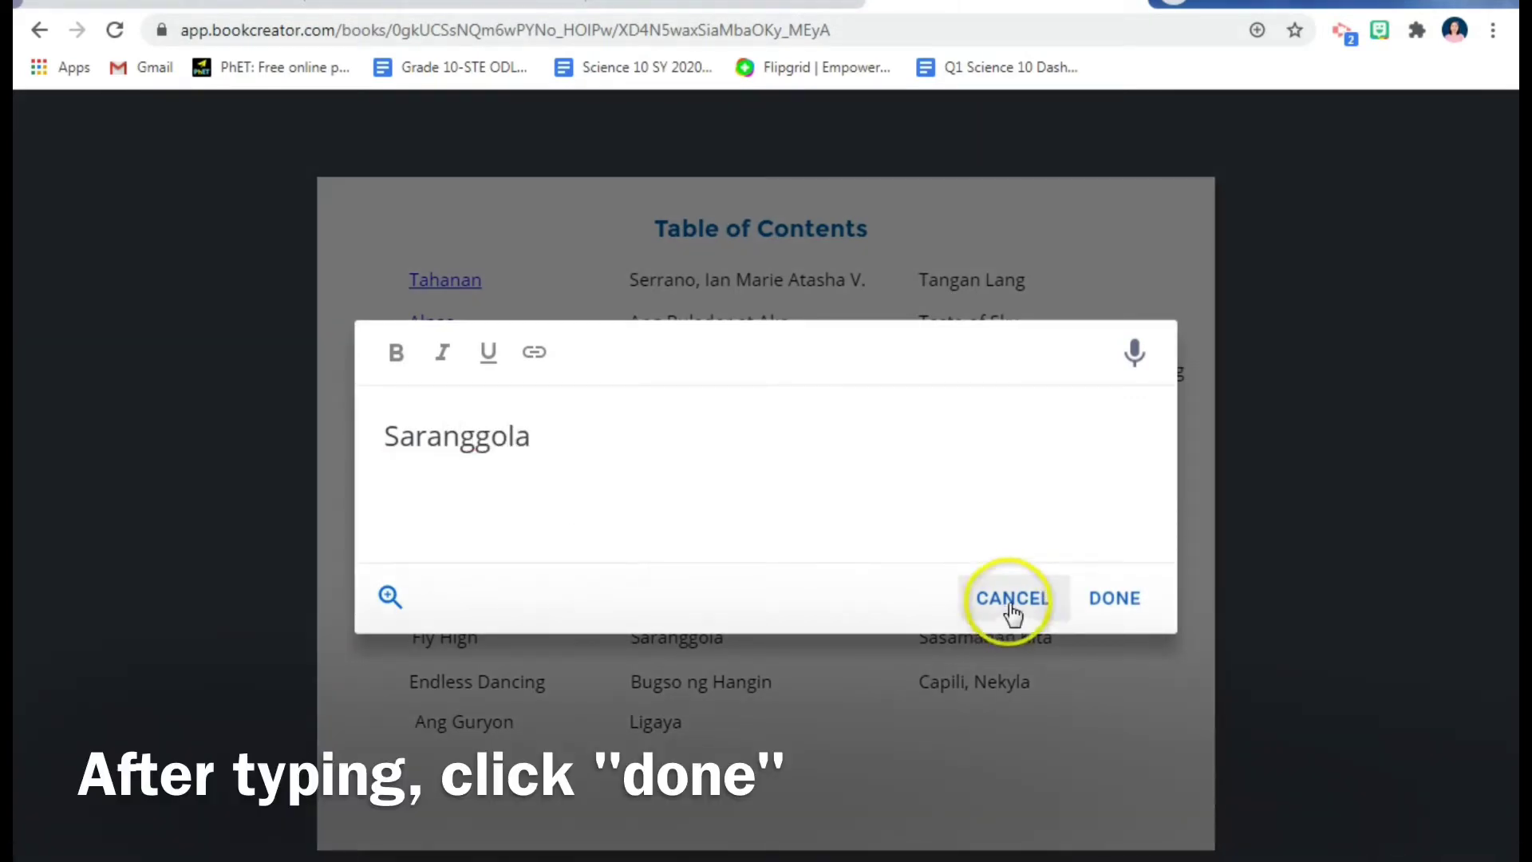
left_click(1085, 606)
left_click_drag(547, 301, 1030, 713)
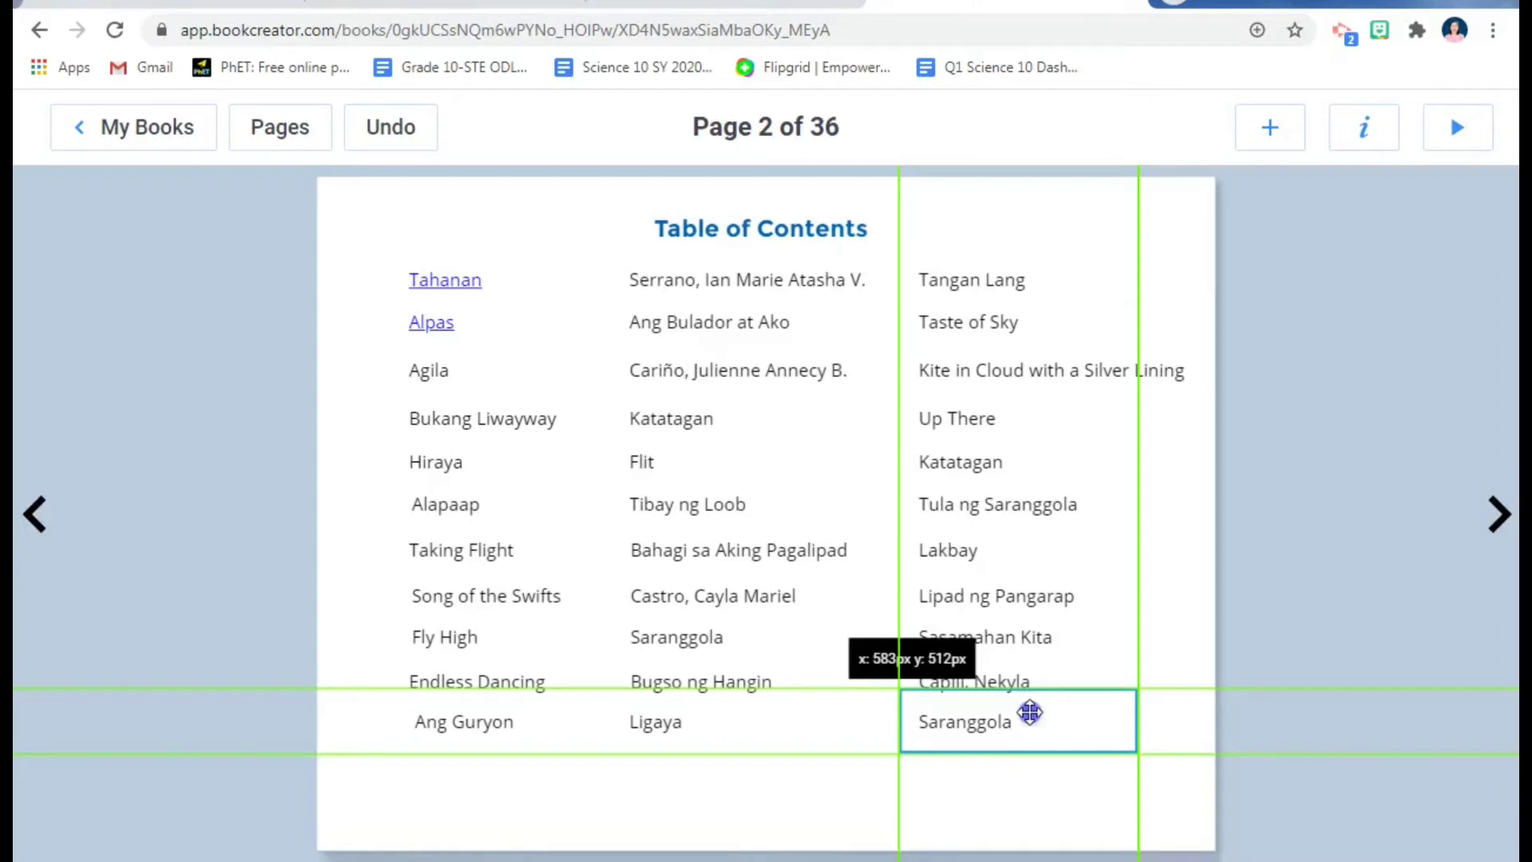
mouse_move(1030, 712)
left_mouse_down()
mouse_move(982, 736)
mouse_move(1029, 689)
mouse_move(1034, 705)
left_mouse_up()
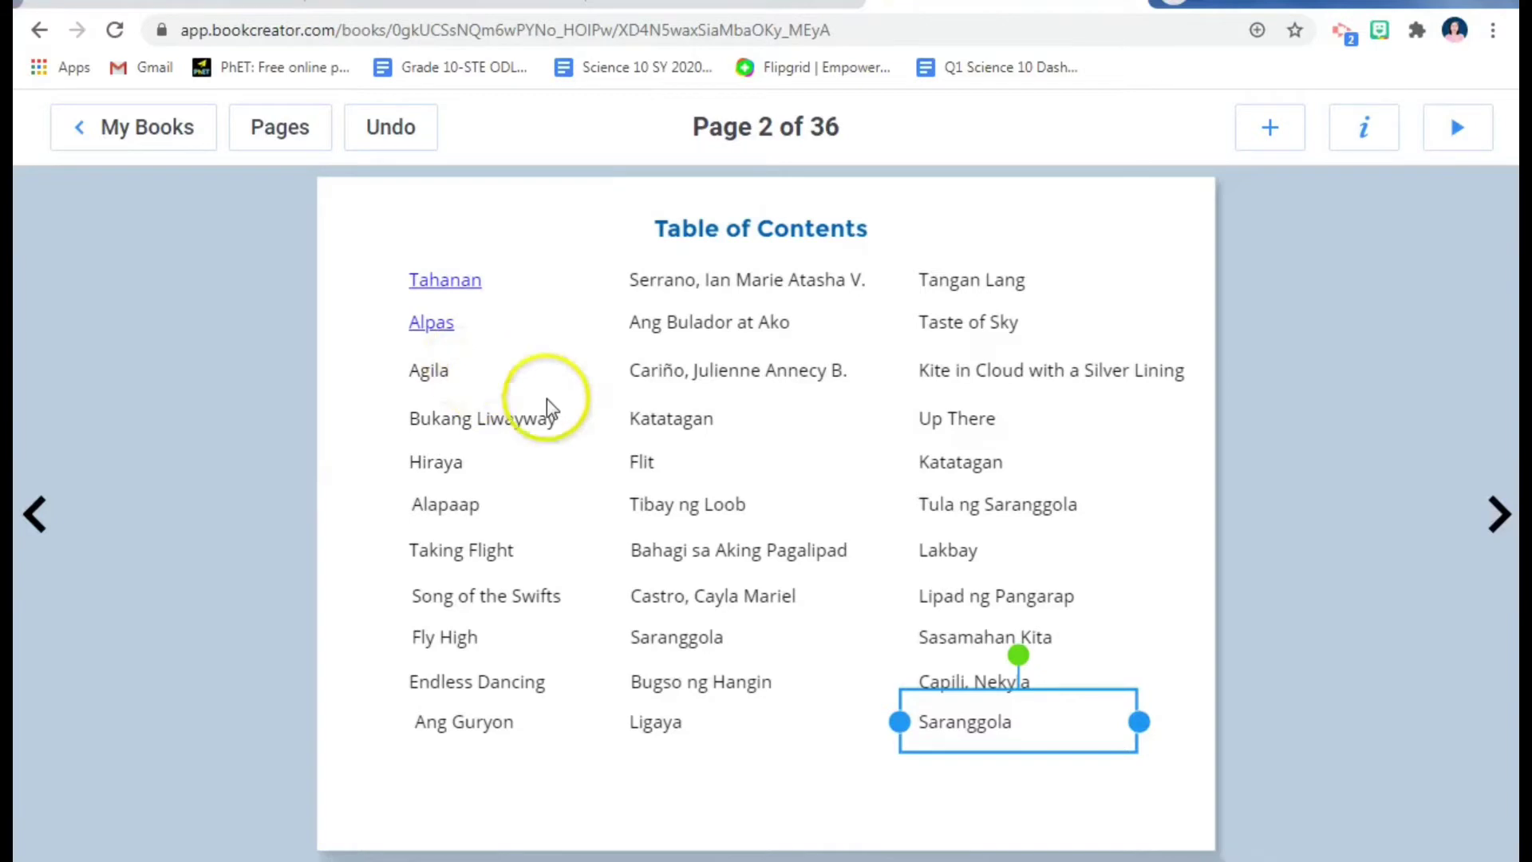
left_click(1265, 636)
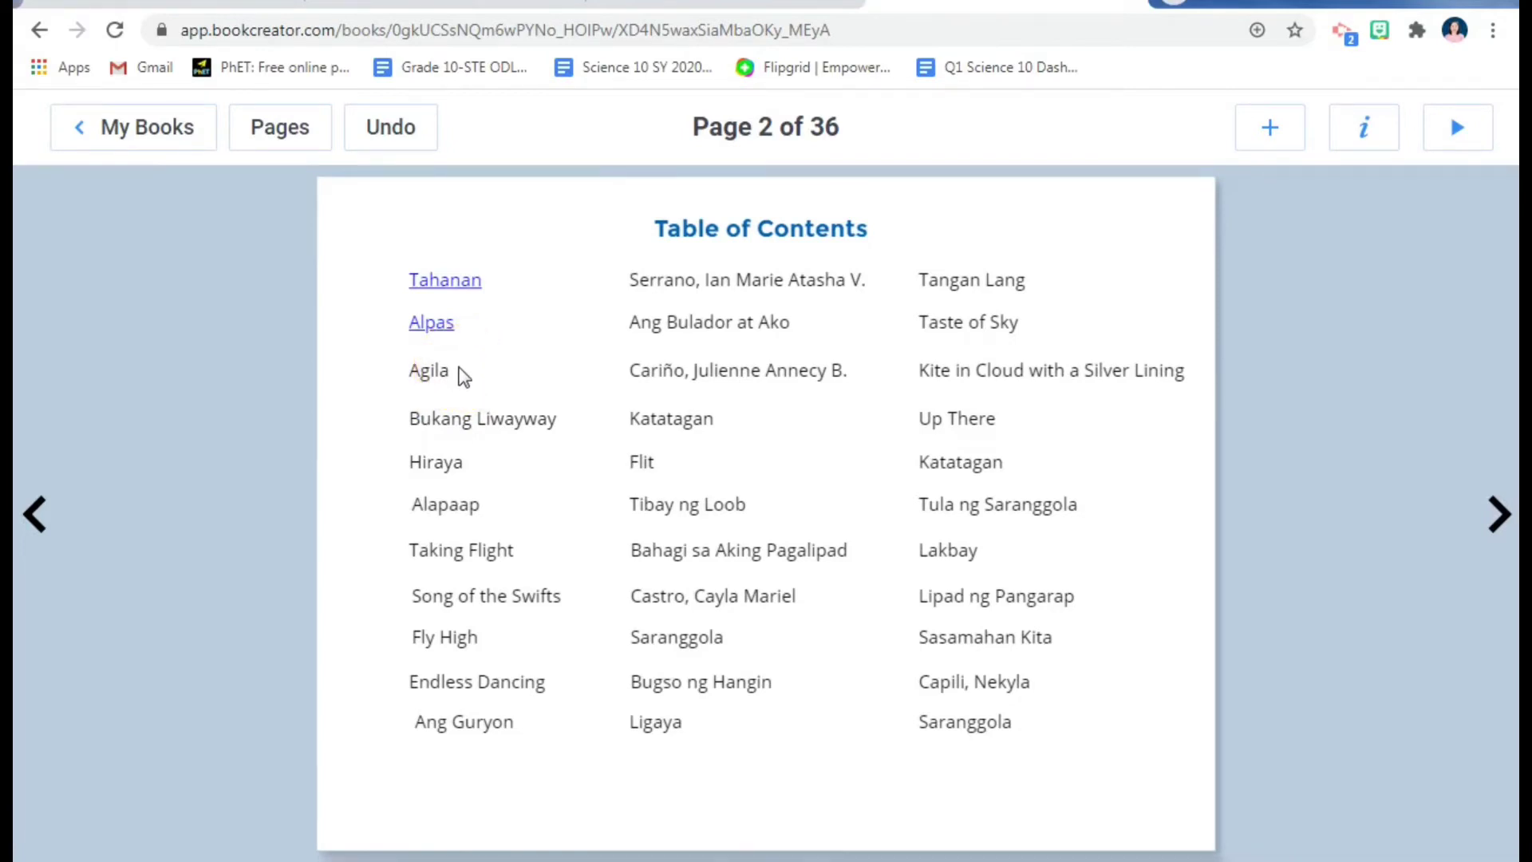
left_click(431, 376)
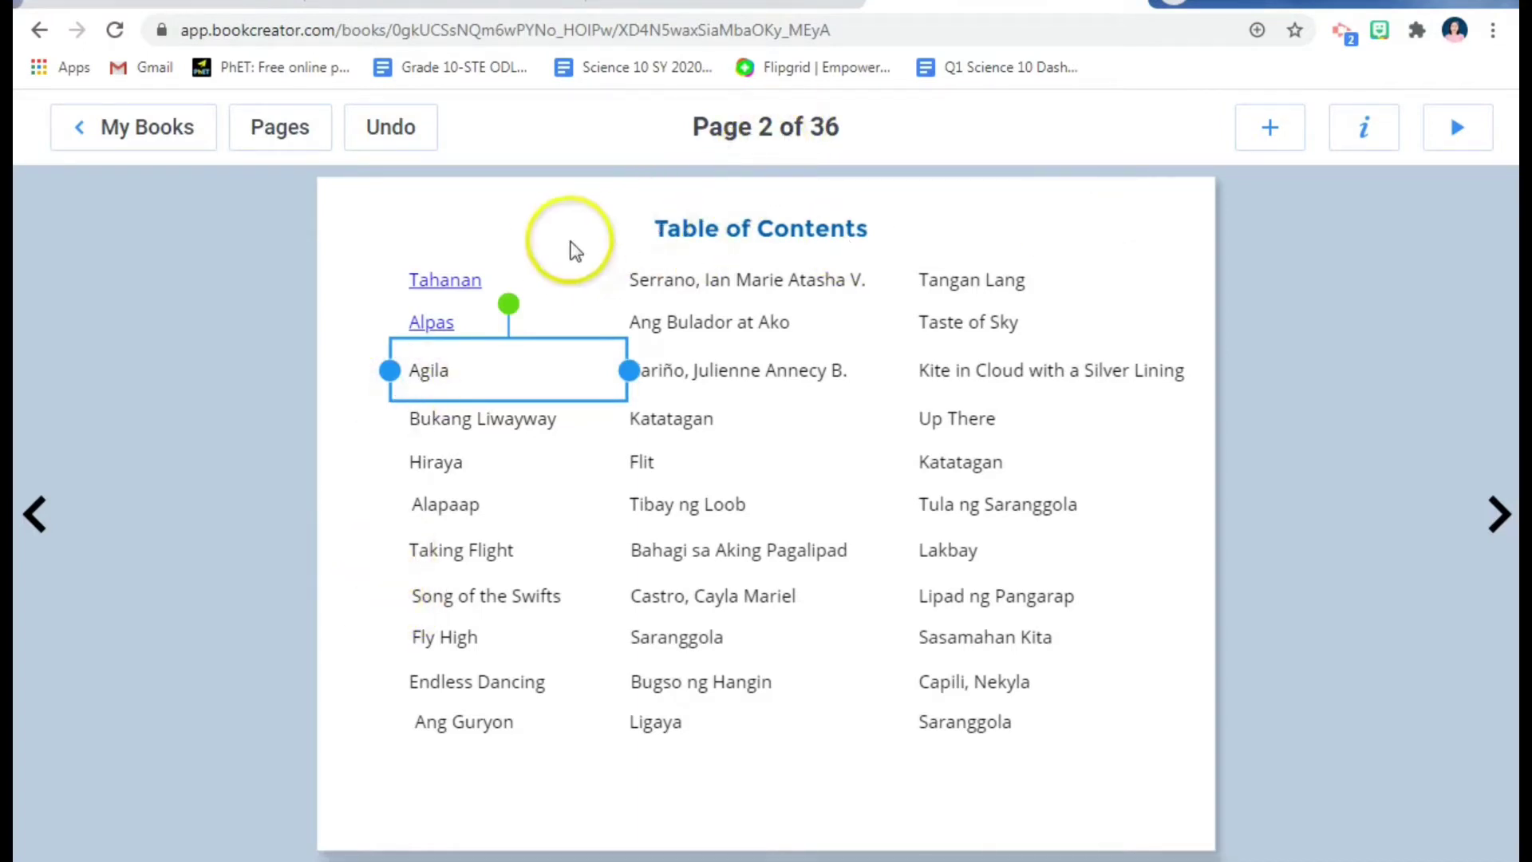
left_click(1498, 506)
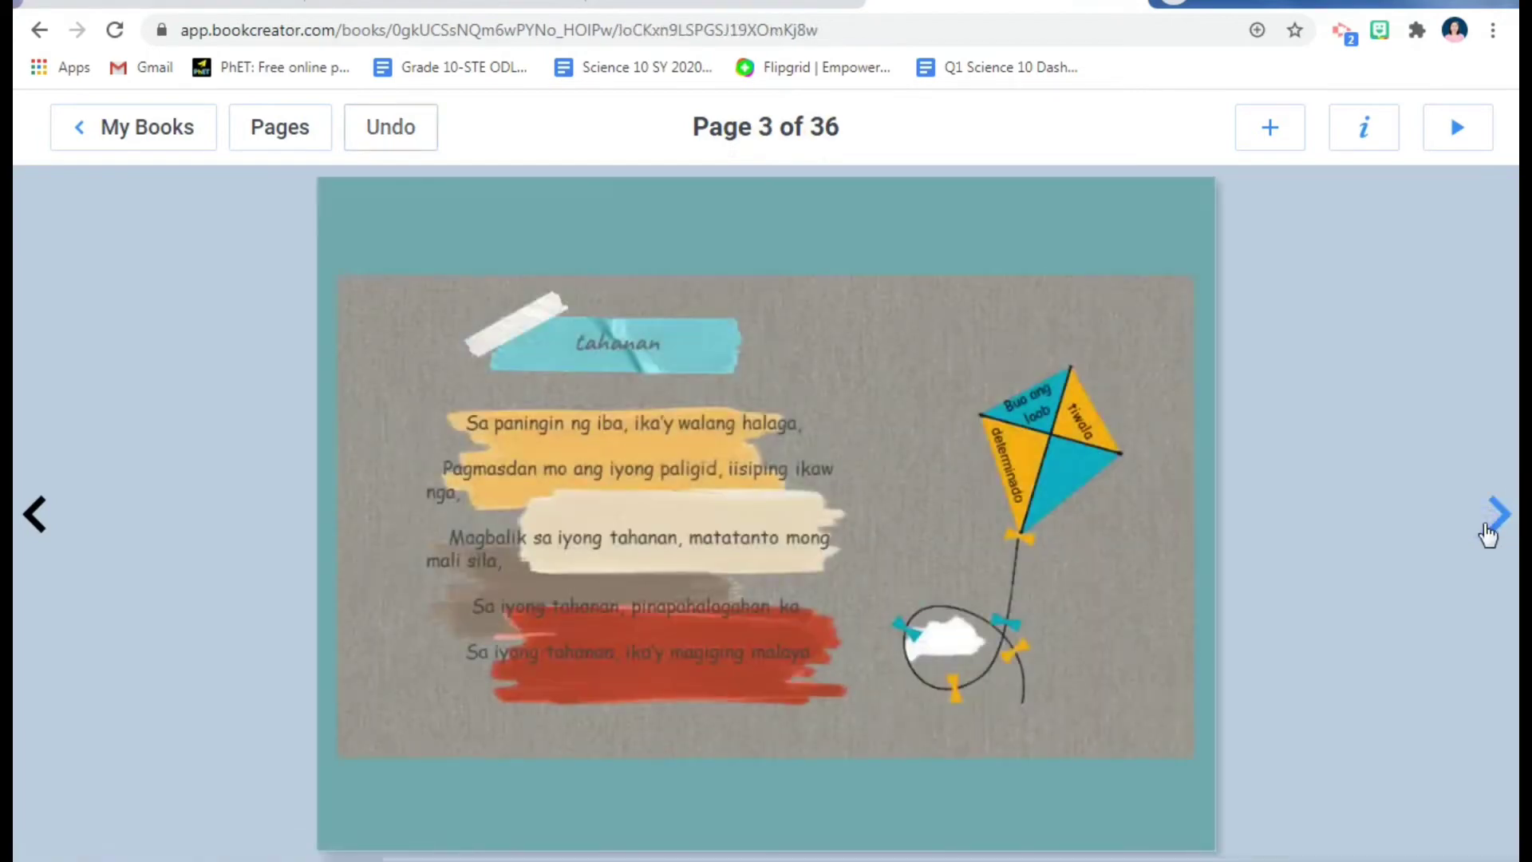
left_click(1485, 527)
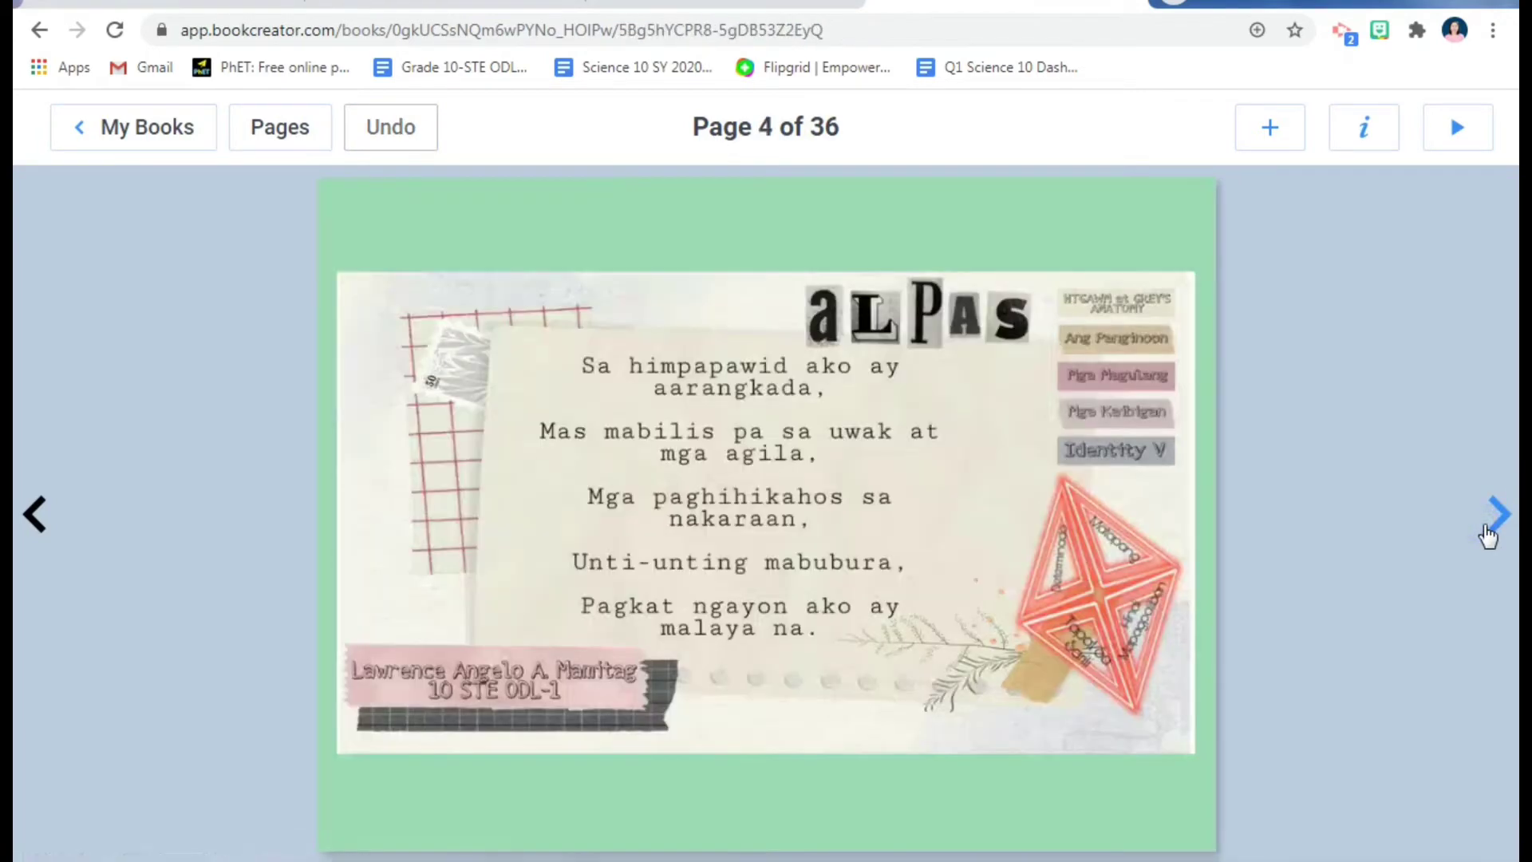
left_click(1483, 527)
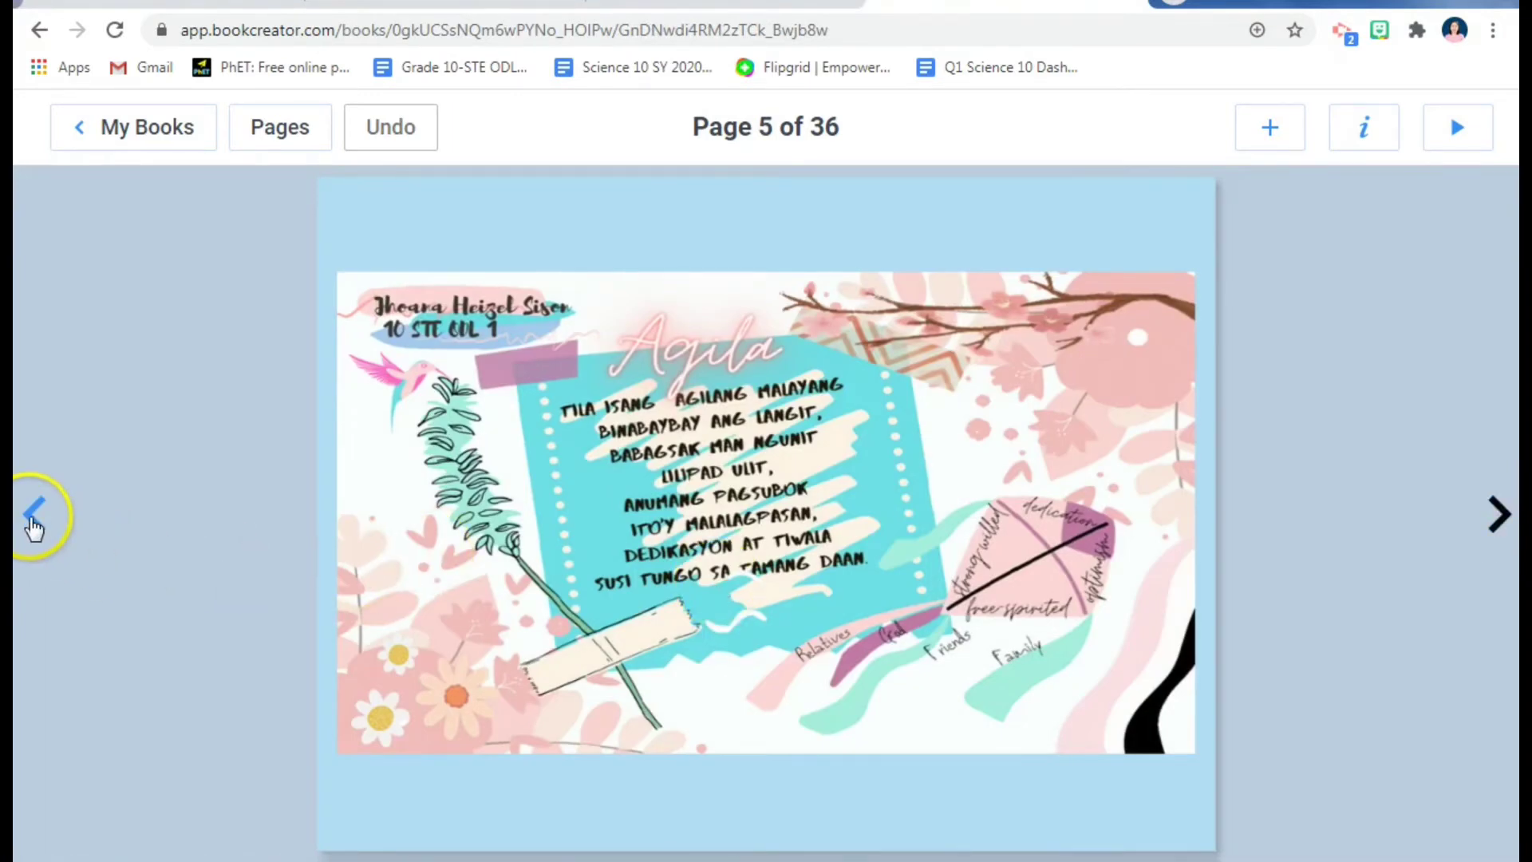
left_click(32, 522)
left_click(32, 523)
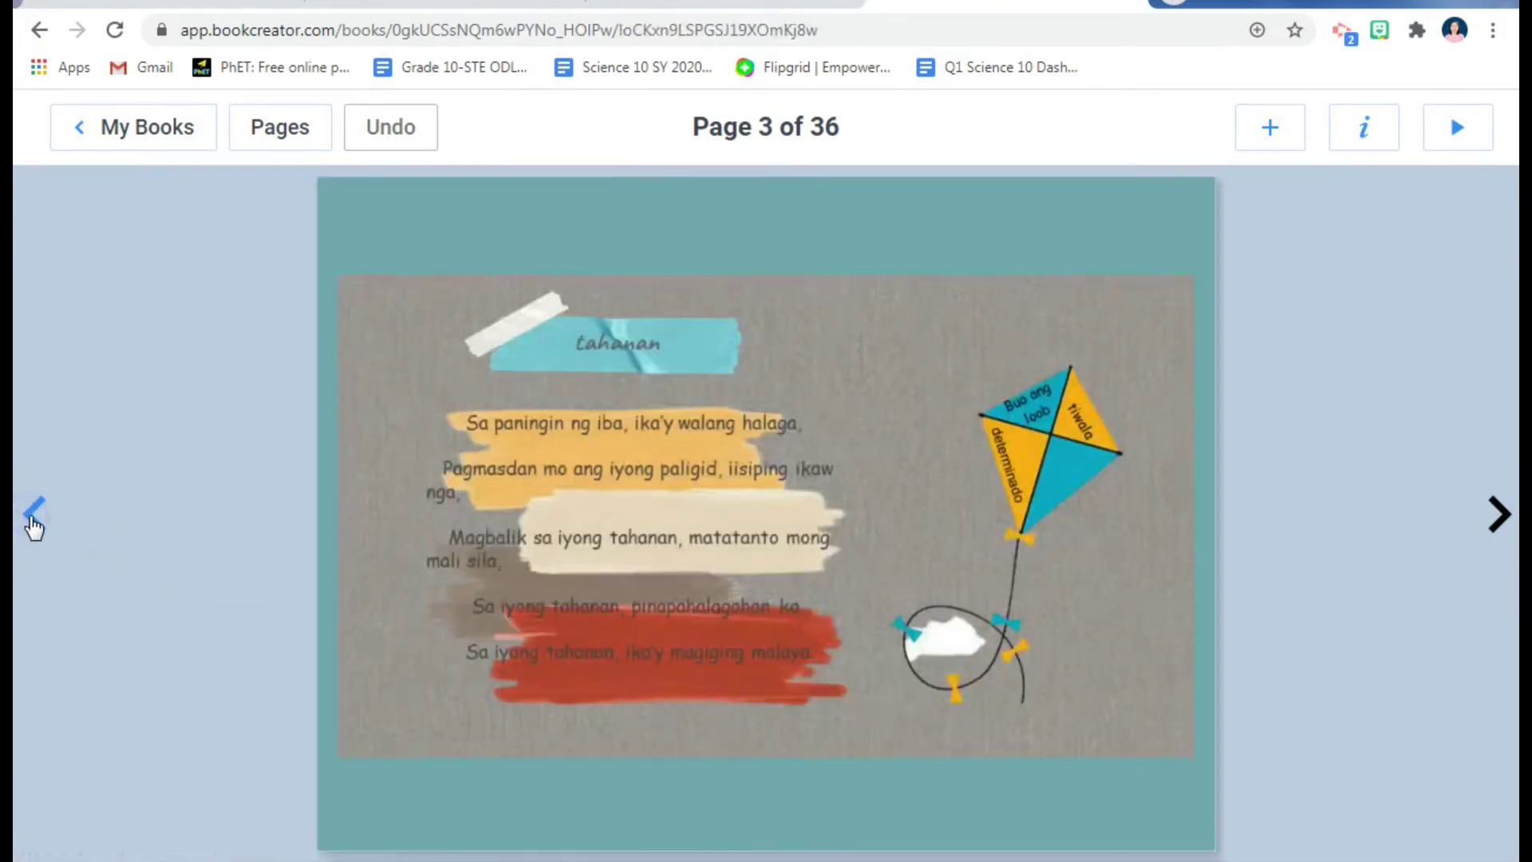
left_click(33, 524)
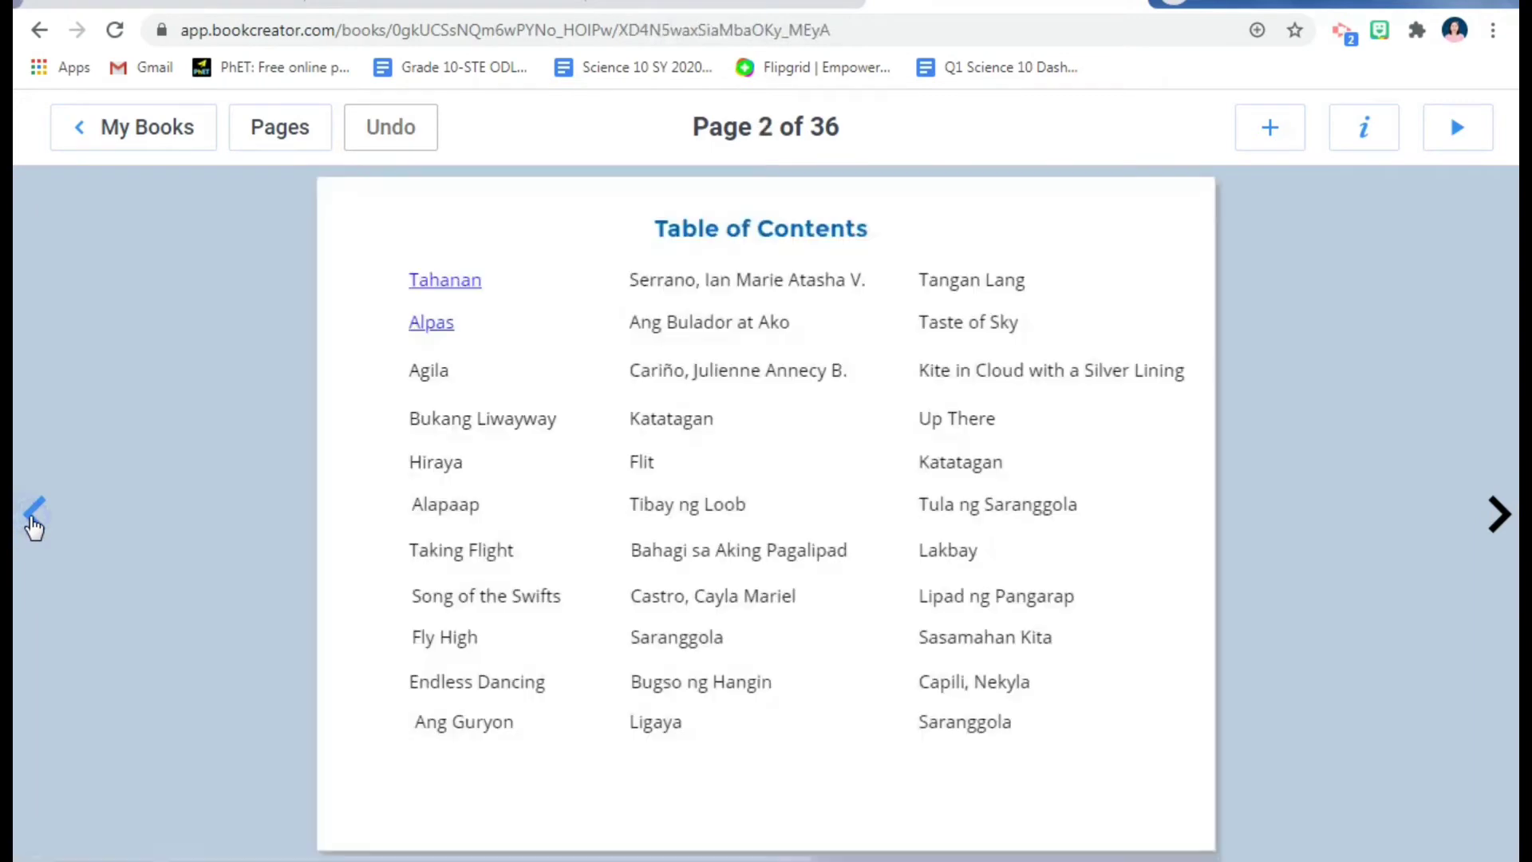
left_click(267, 413)
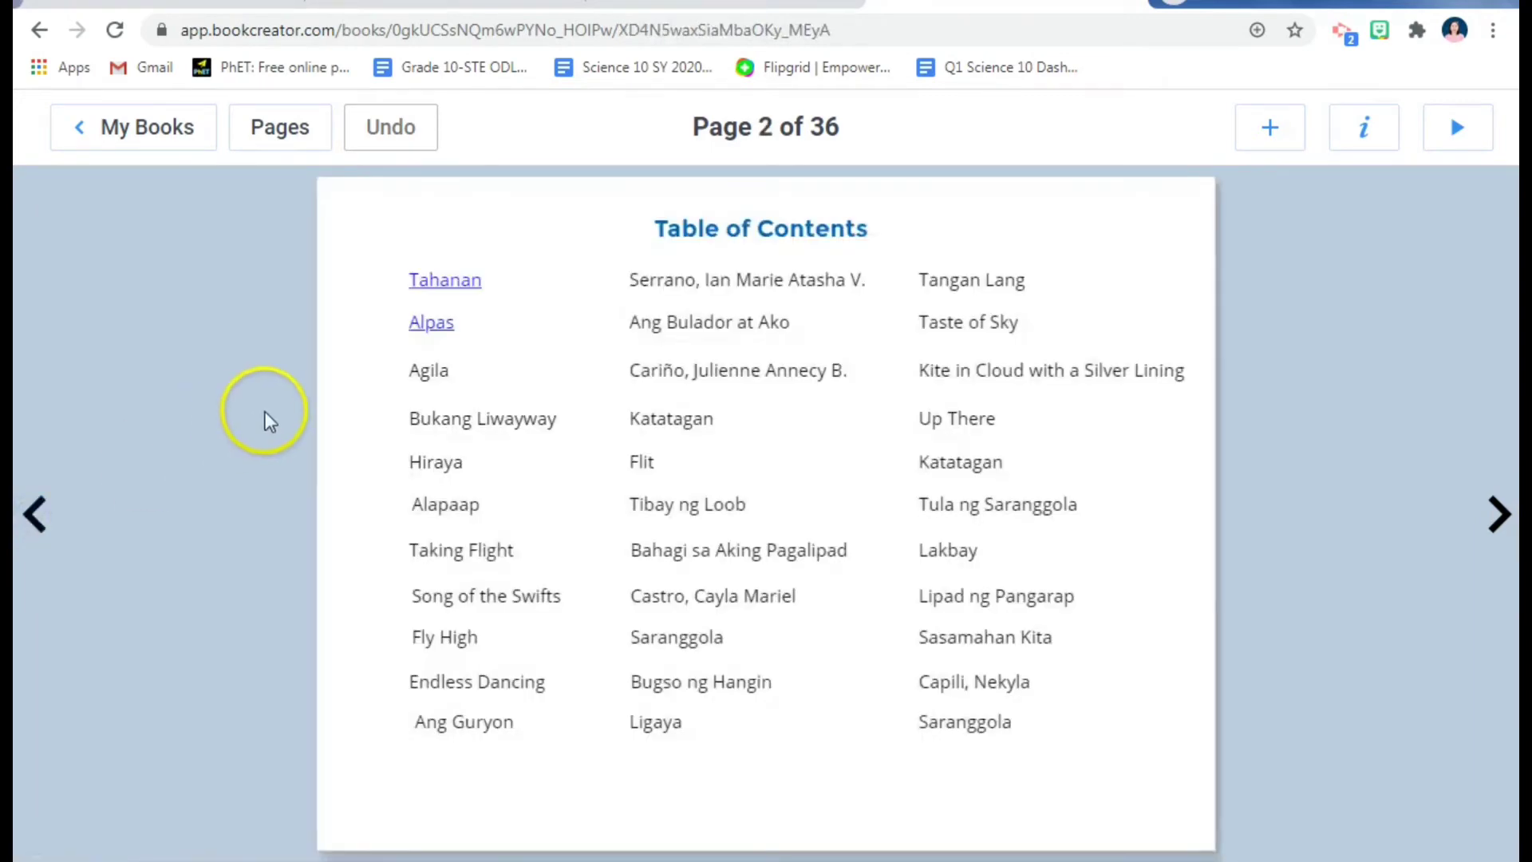
left_click(452, 381)
left_click(447, 382)
left_click(456, 373)
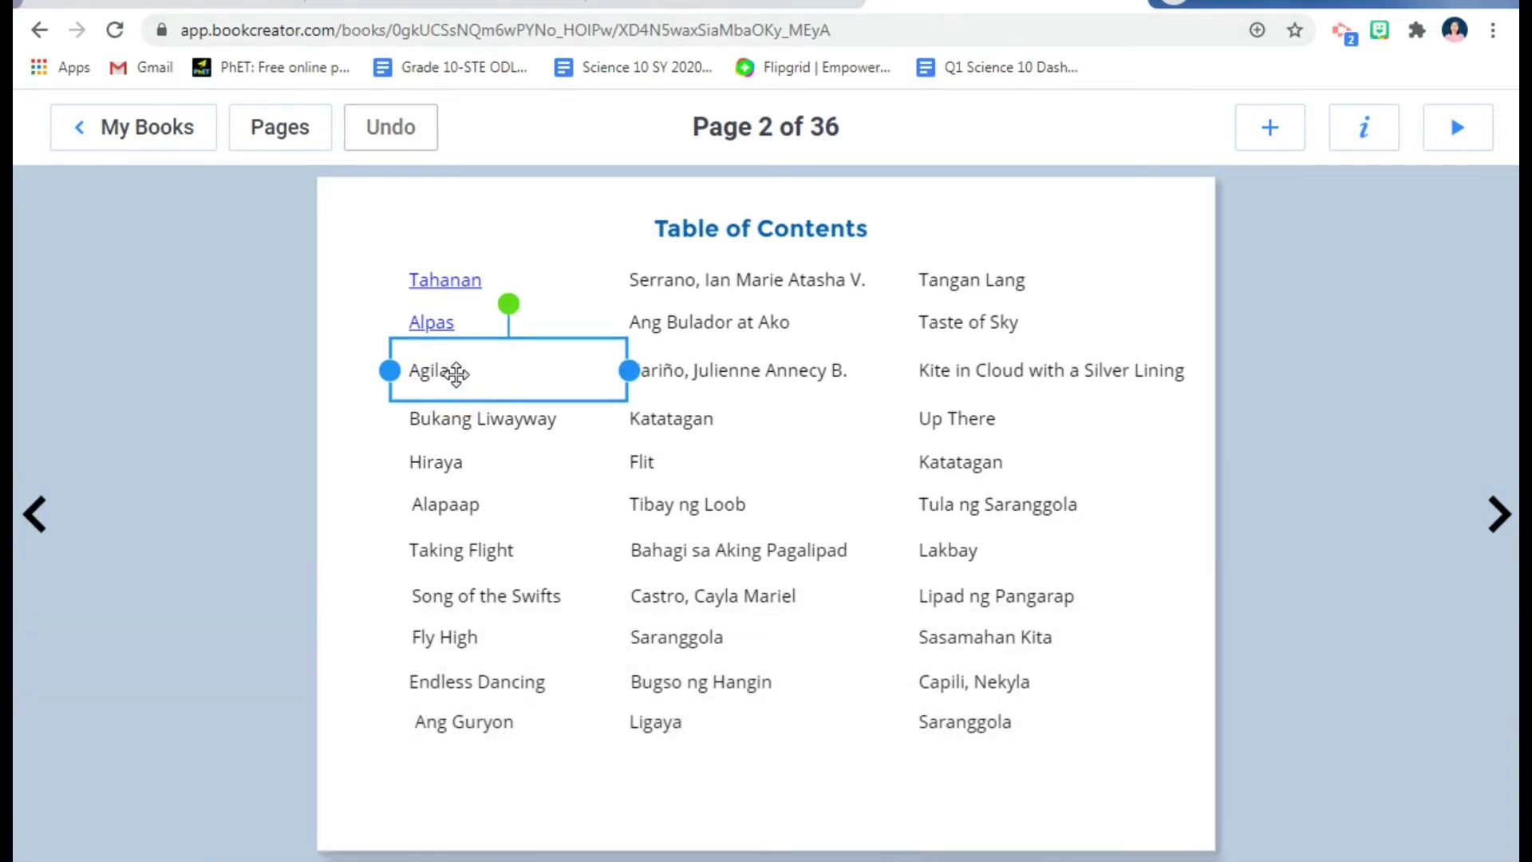
Turn the Agila title on the Table of Contents into a link to page 5
double_click(456, 373)
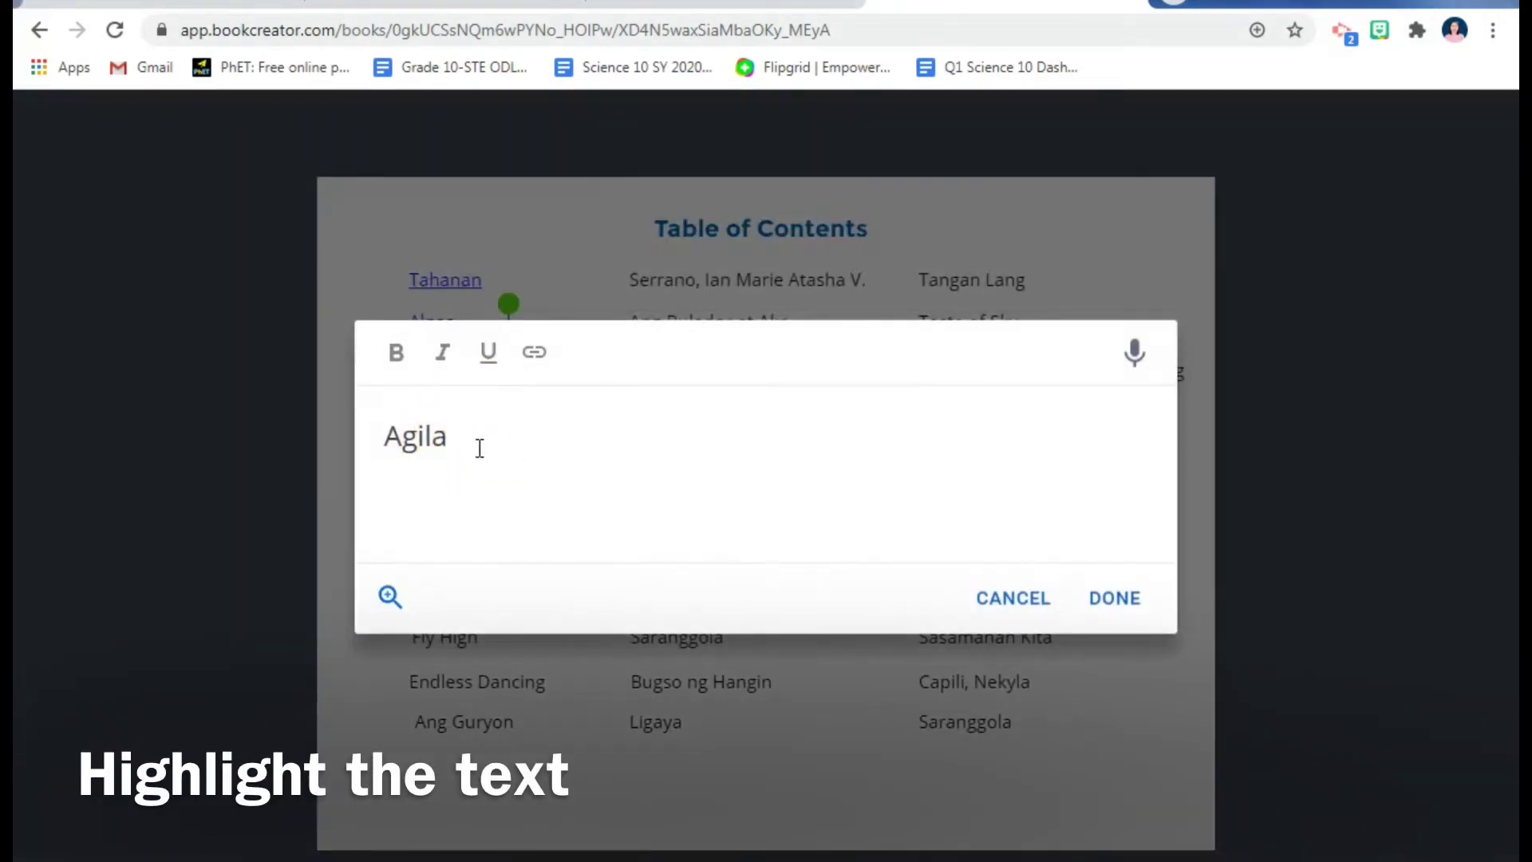
left_click(469, 441)
left_click_drag(469, 442, 366, 445)
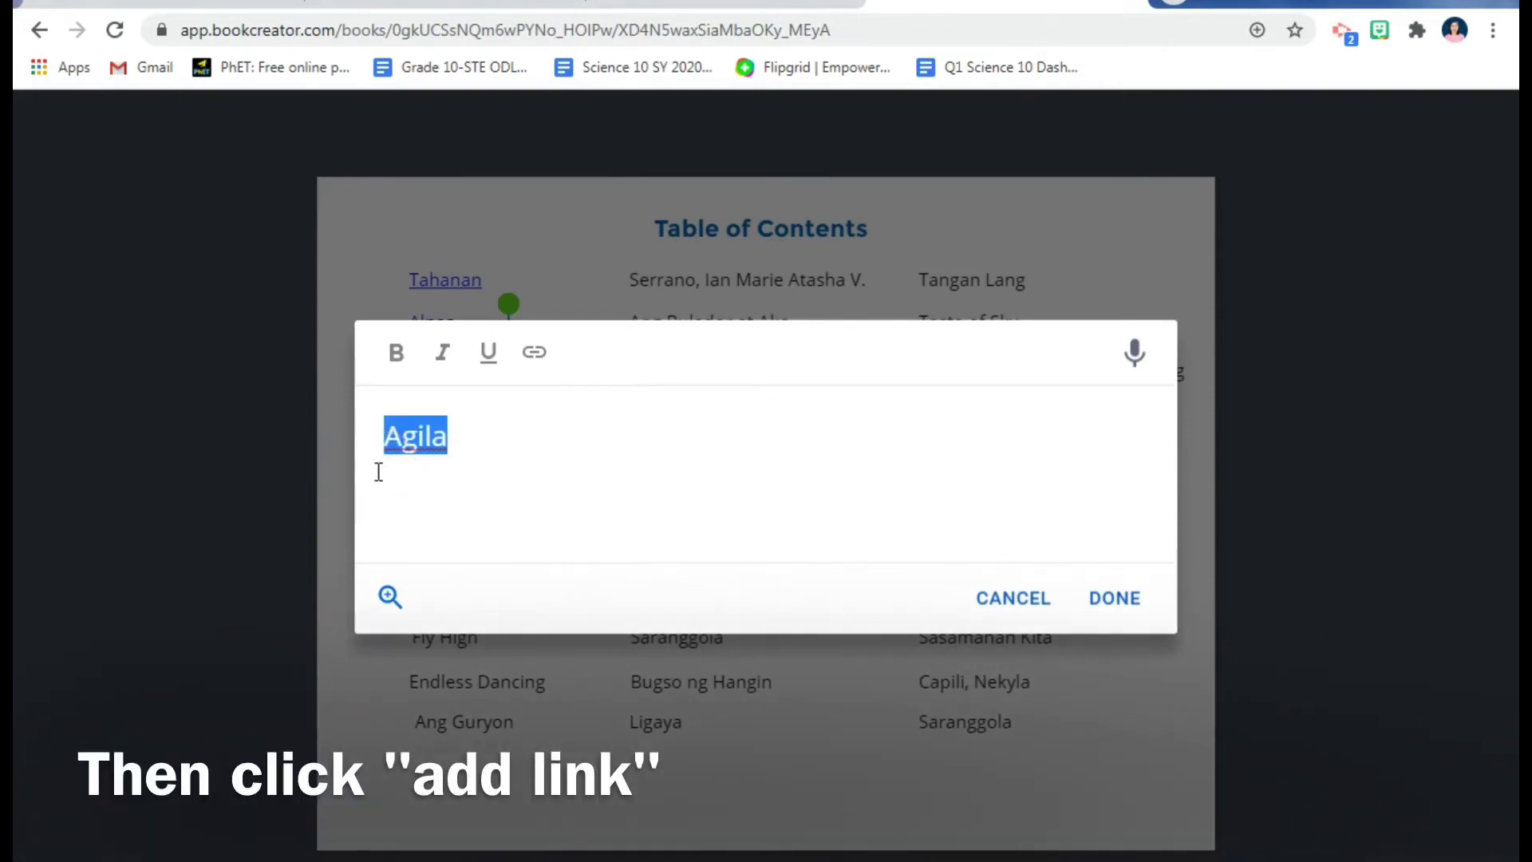
left_click(529, 358)
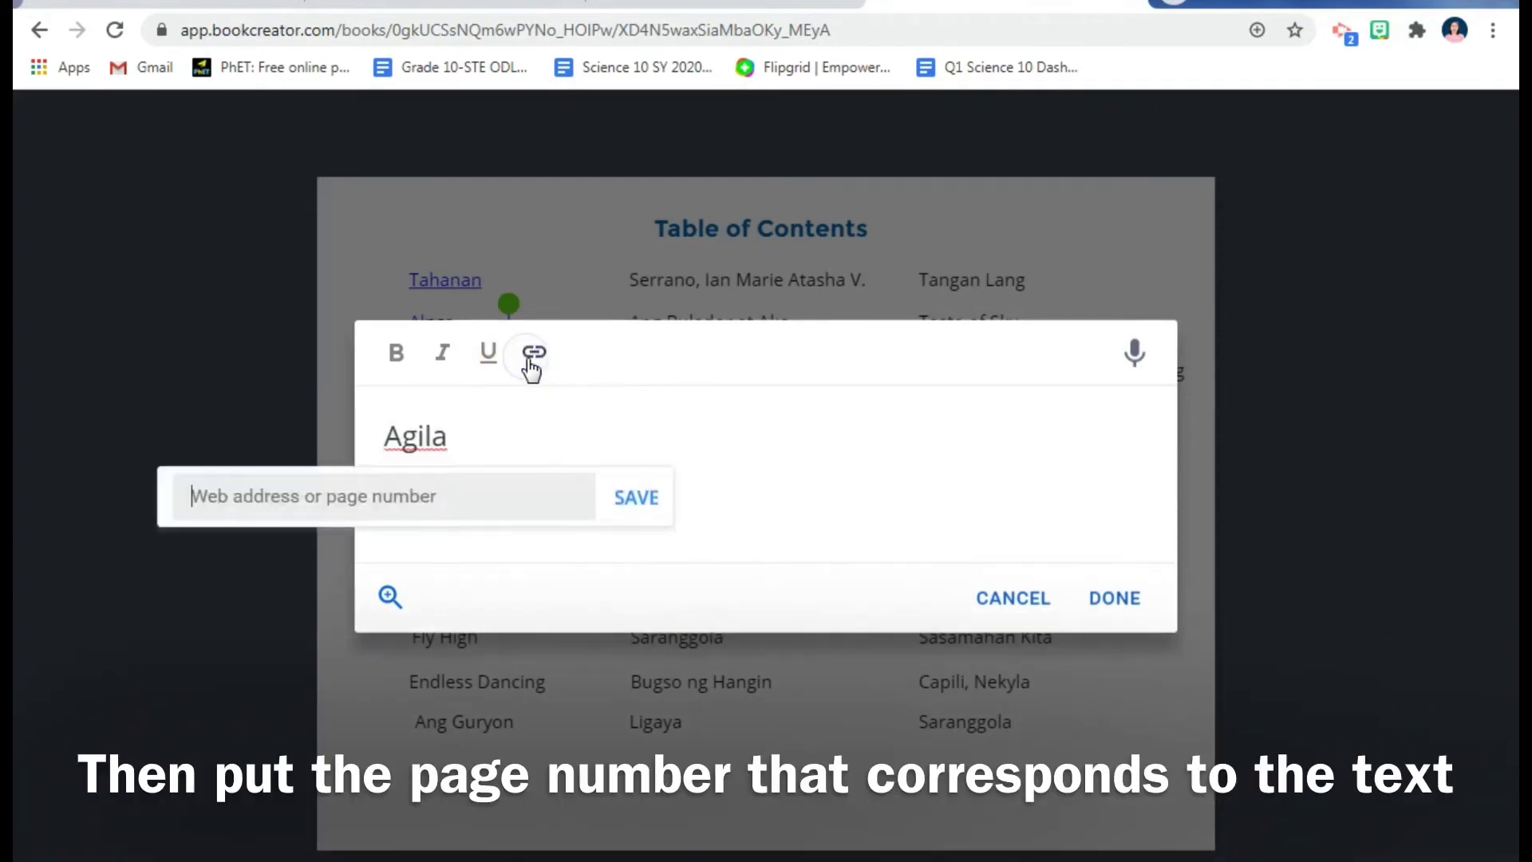
left_click(265, 519)
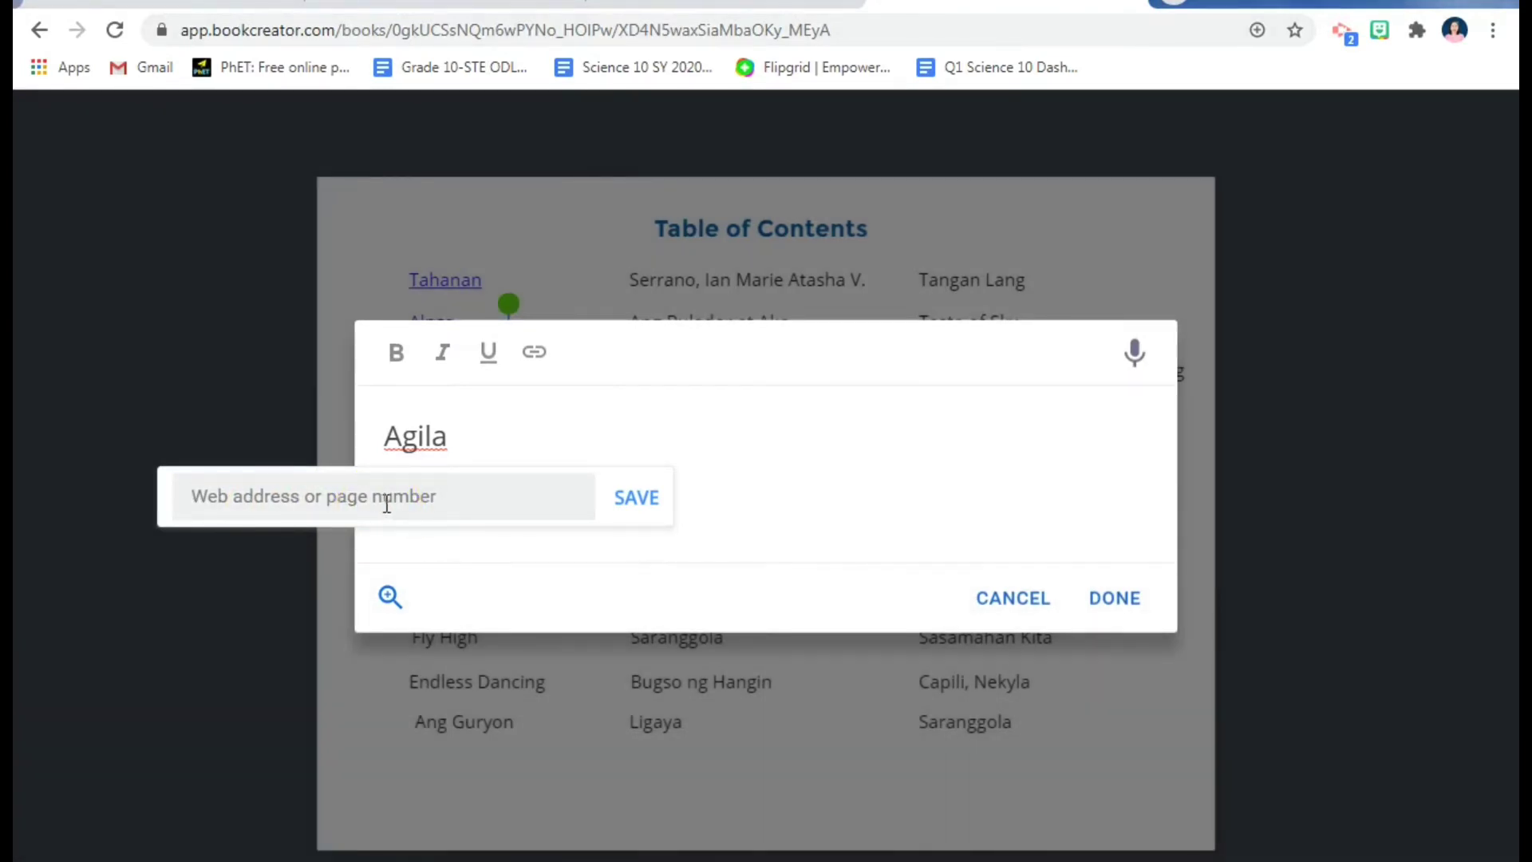
left_click(398, 492)
type("4")
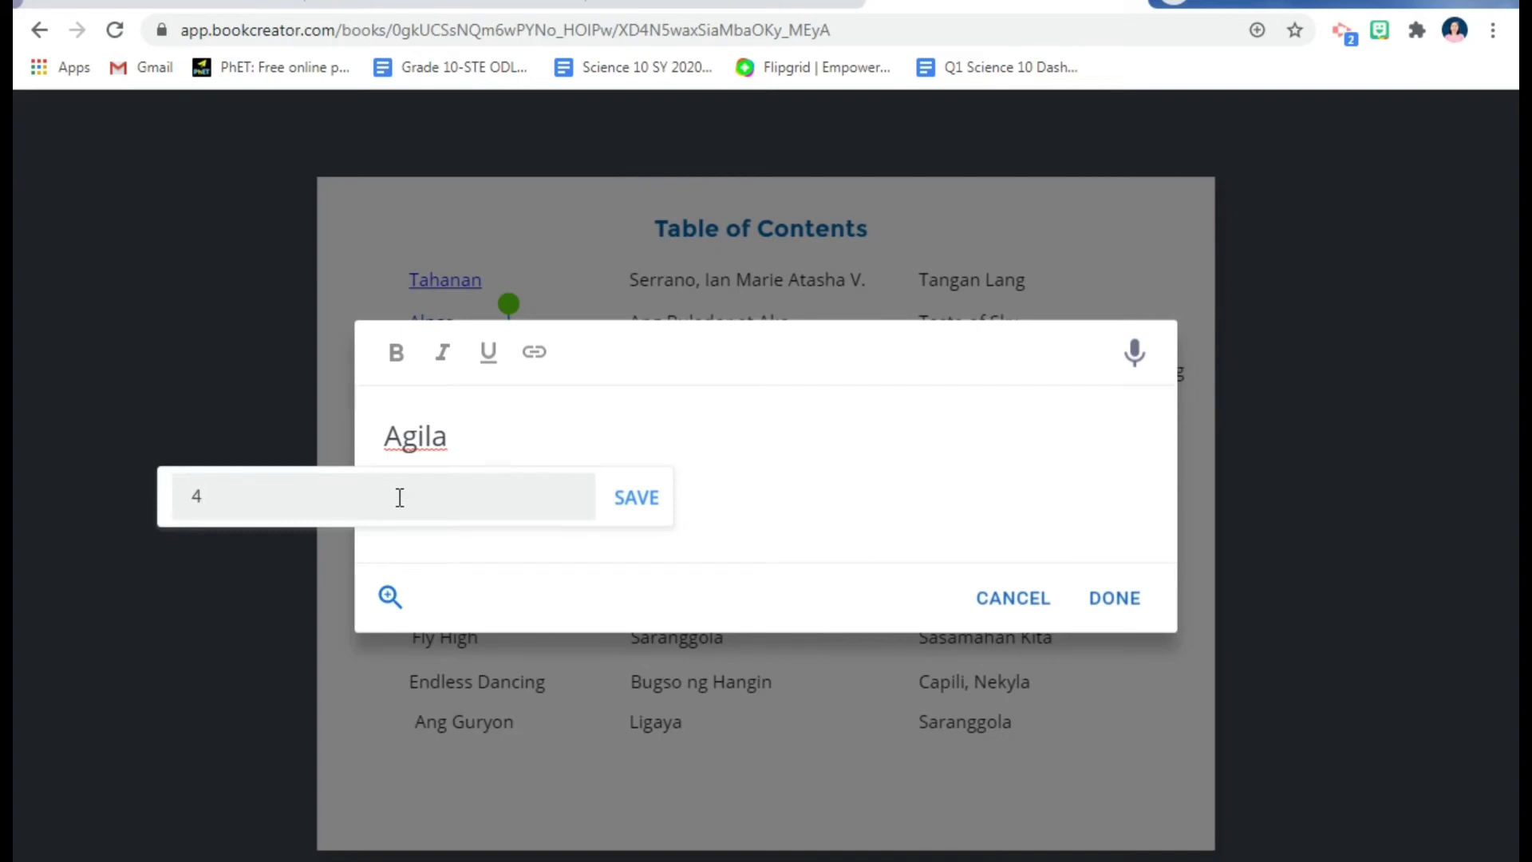
key("BackSpace")
type("5")
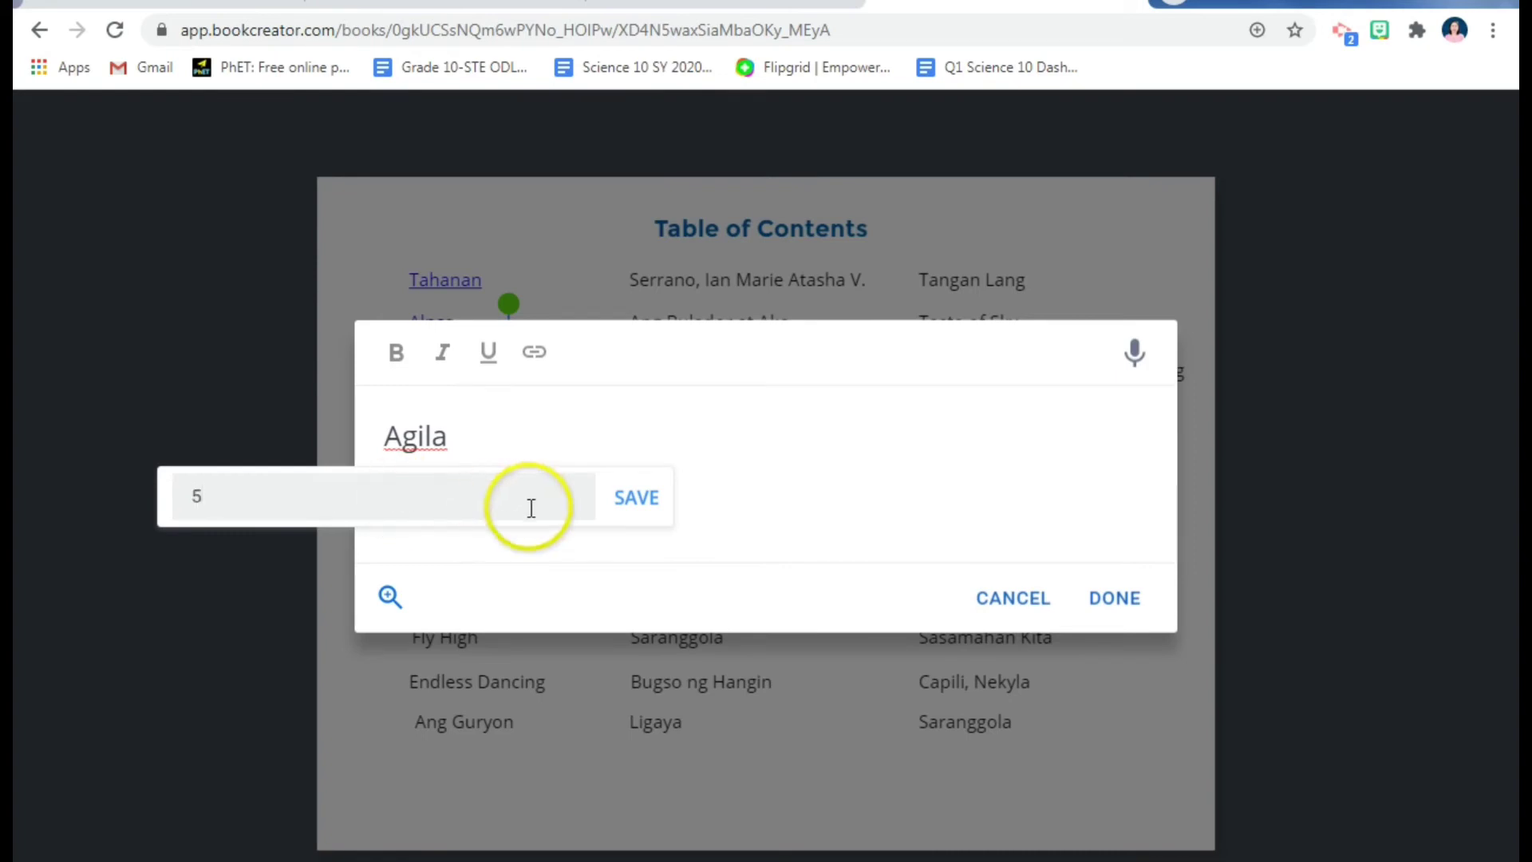
left_click(632, 513)
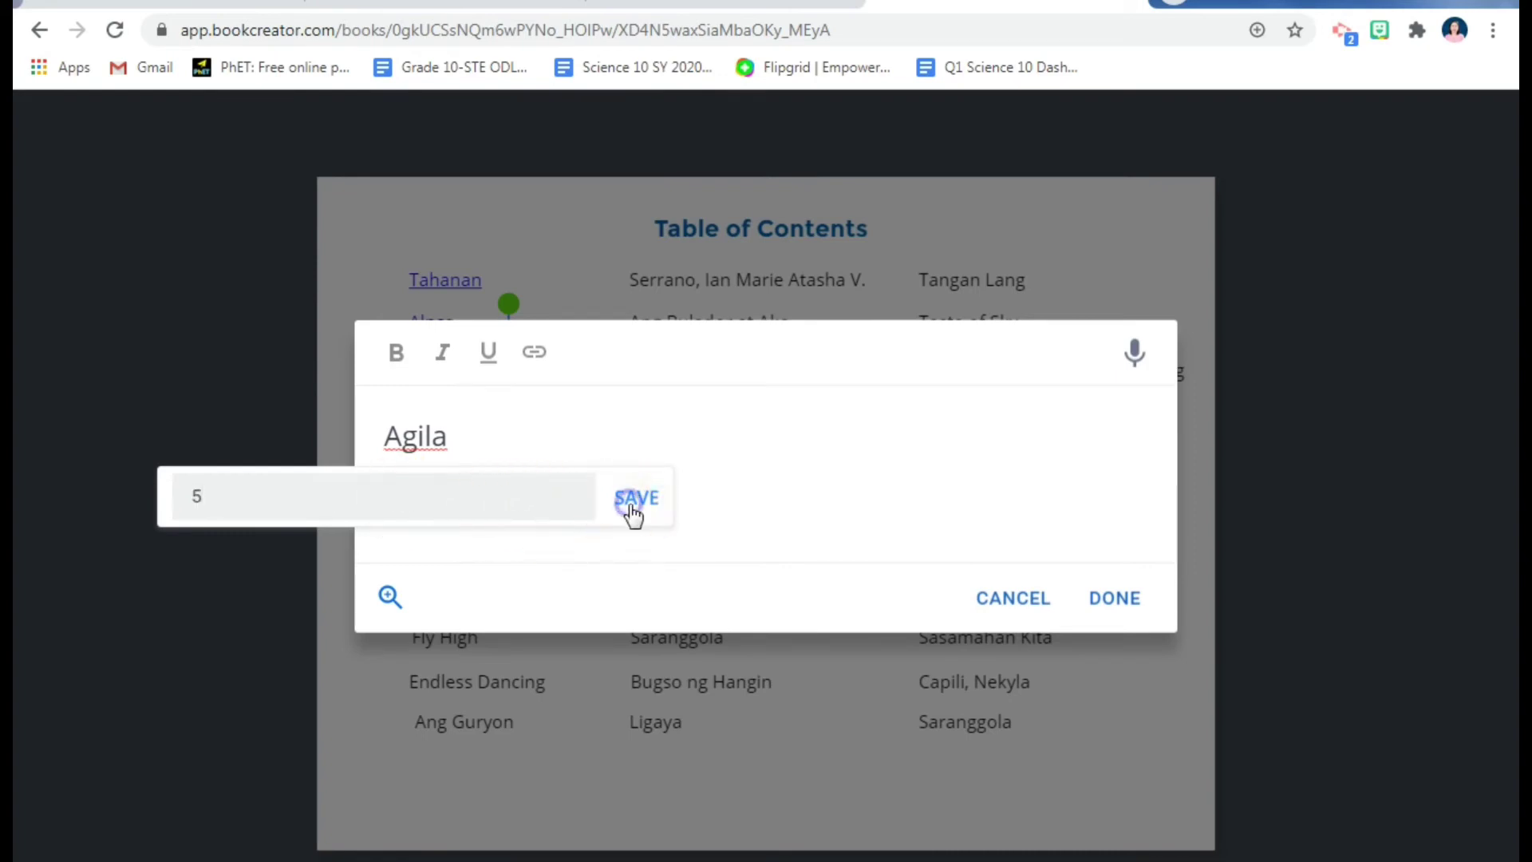
left_click(1105, 610)
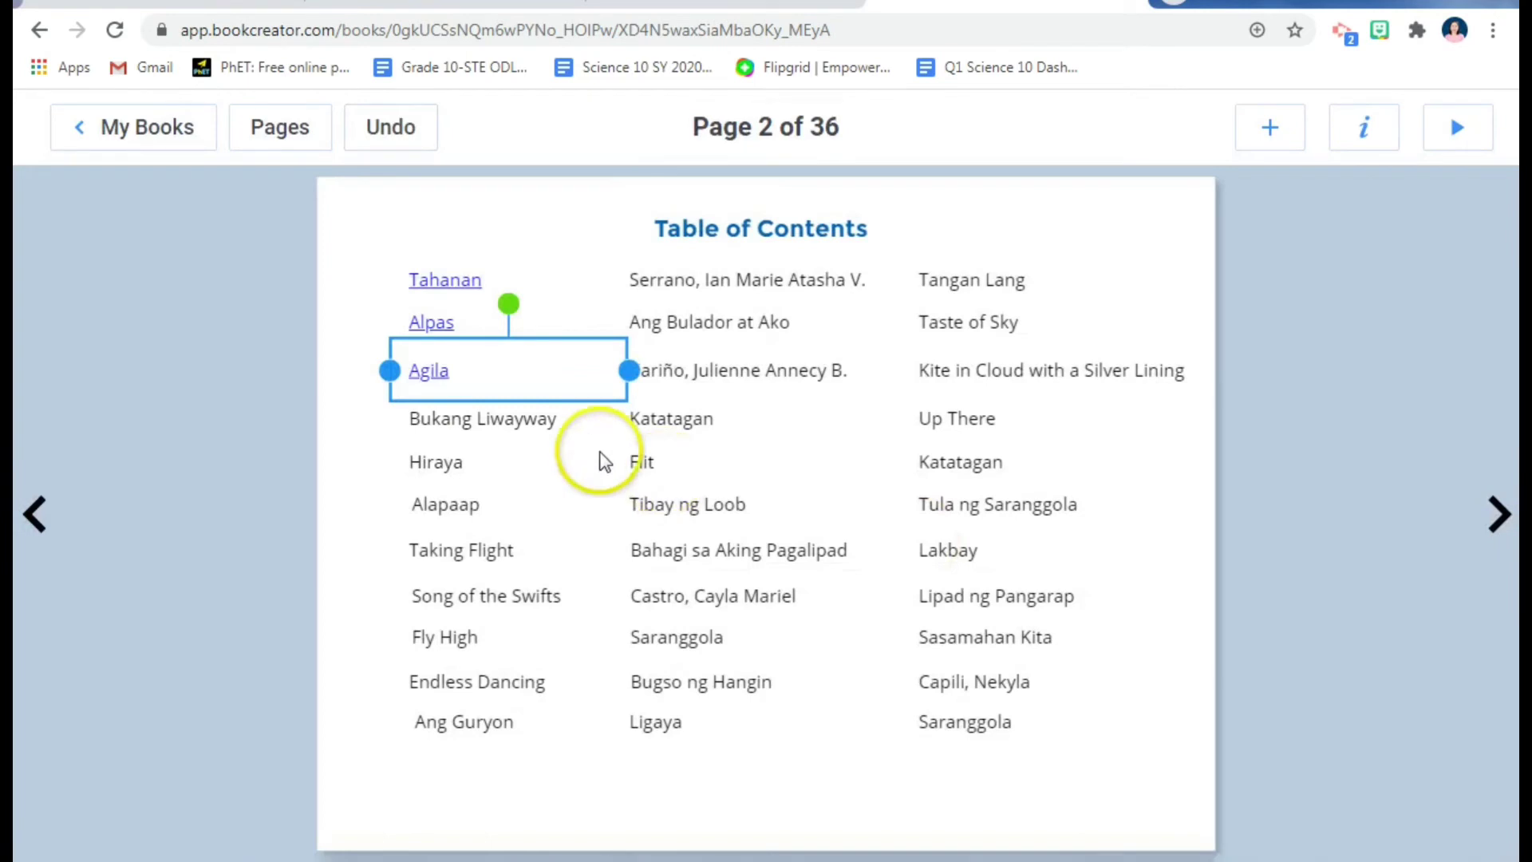
Link the Bukang Liwayway title to page 6, removing the stray linked 6
left_click(544, 421)
double_click(544, 422)
key("ctrl+k")
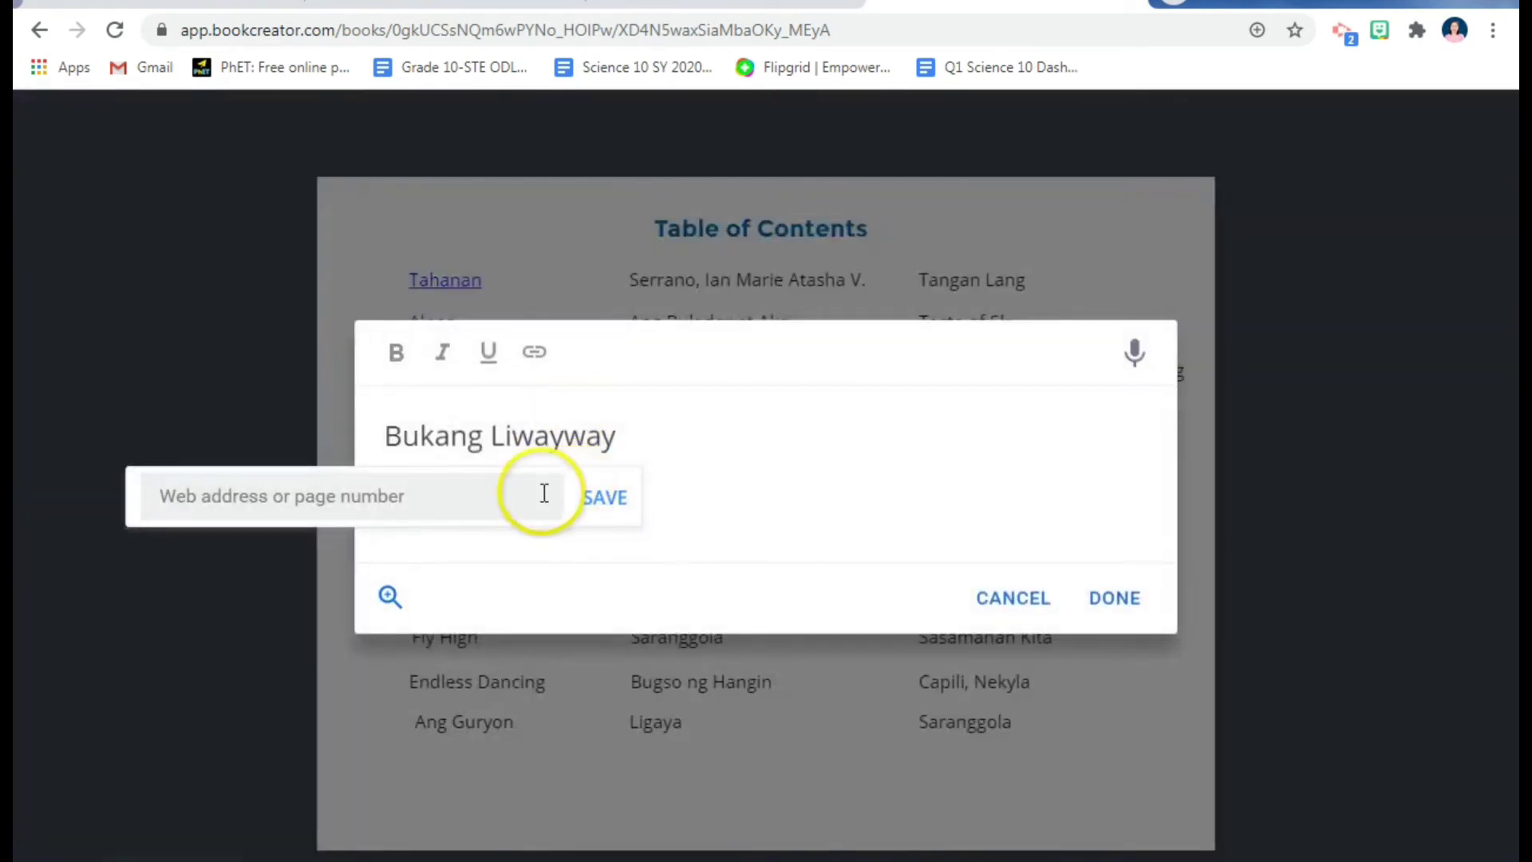
left_click_drag(639, 438, 345, 431)
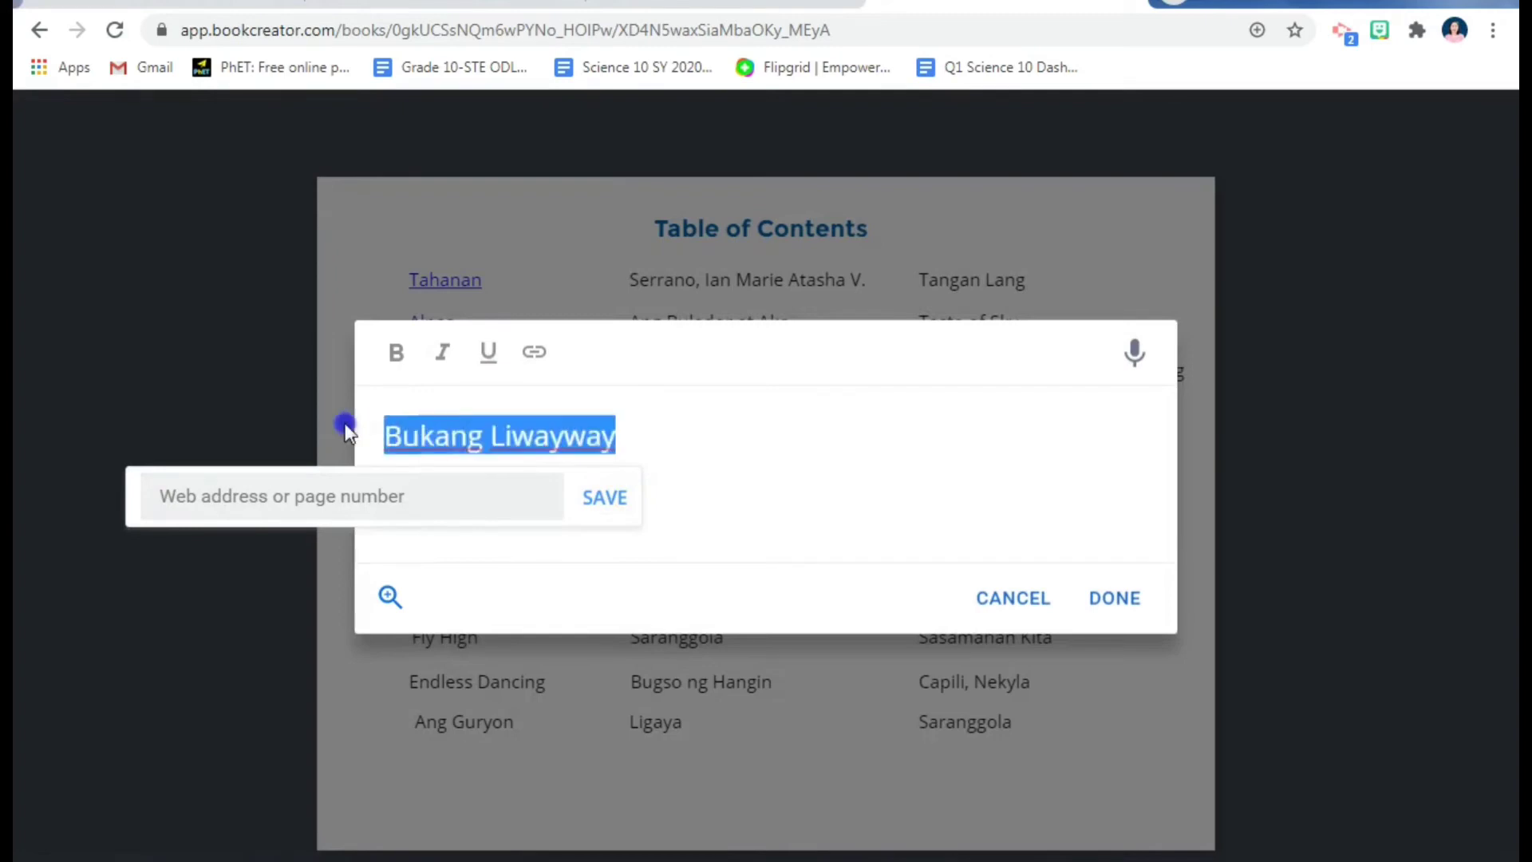
left_click(536, 353)
left_click(571, 479)
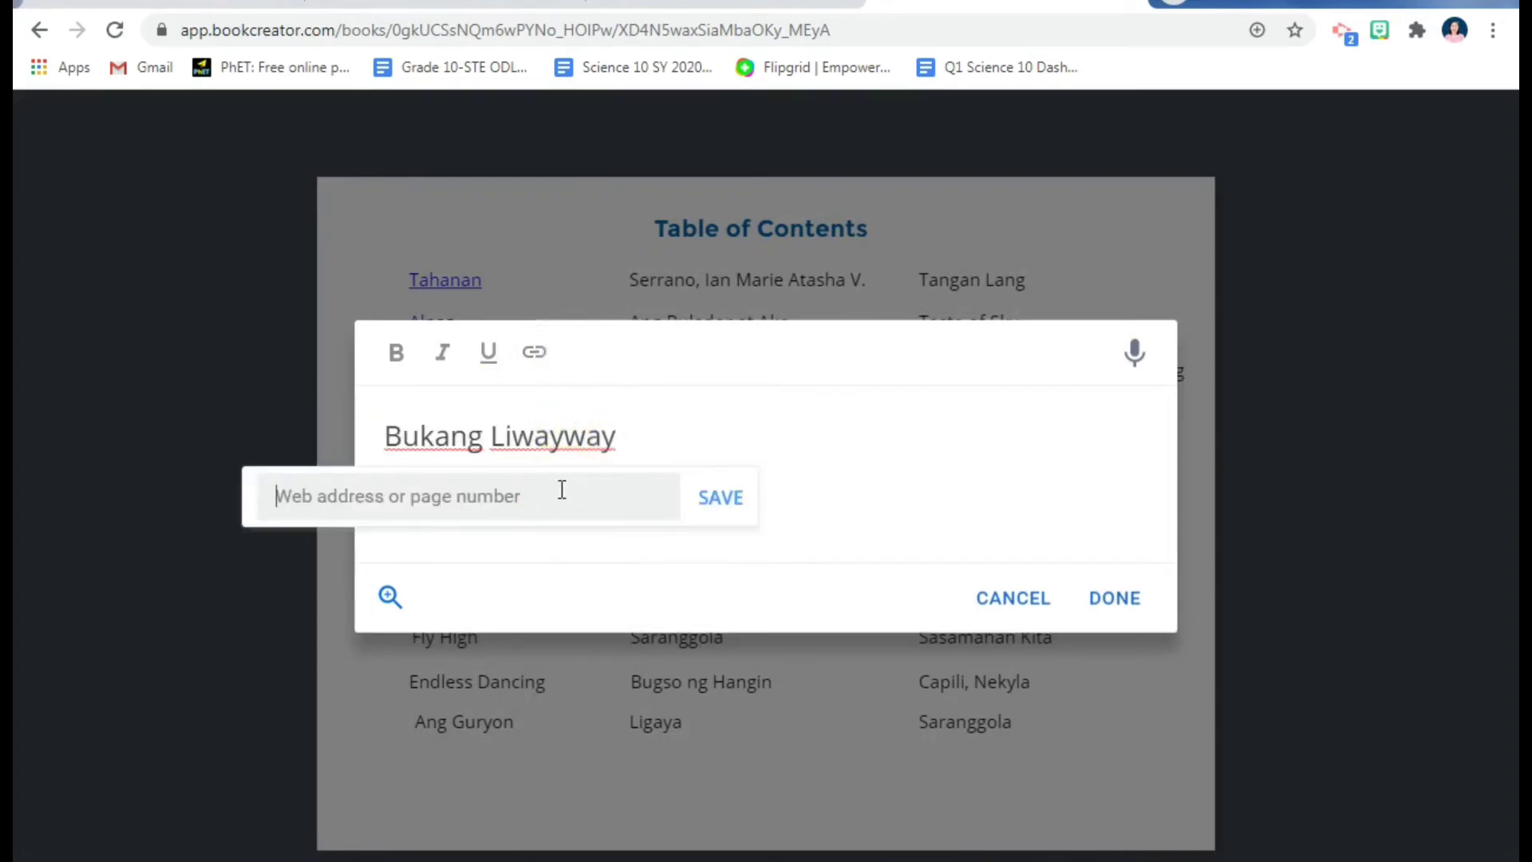
type("6")
left_click(706, 497)
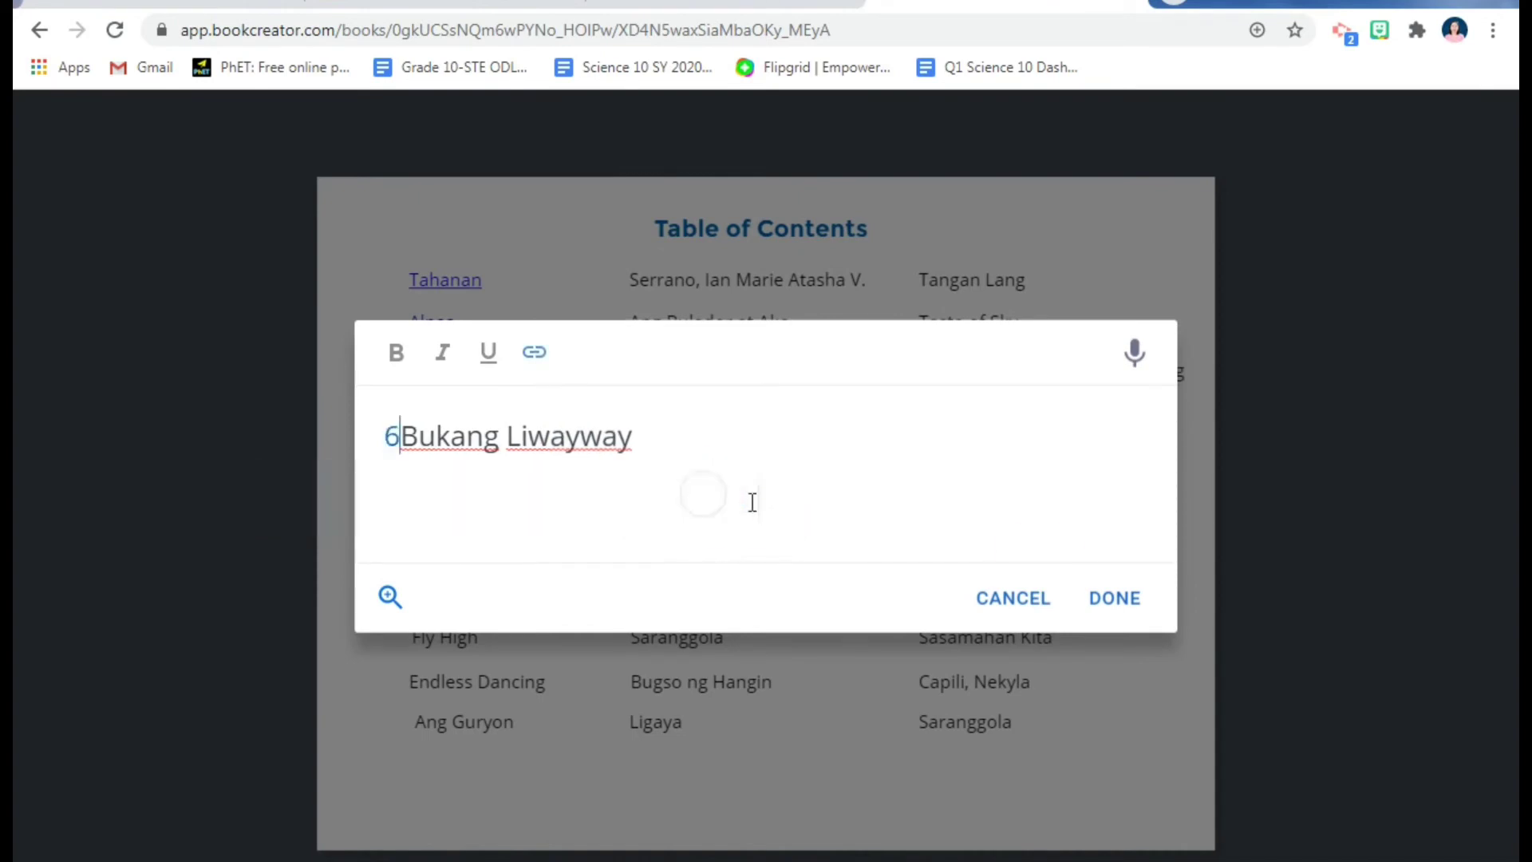
key("BackSpace")
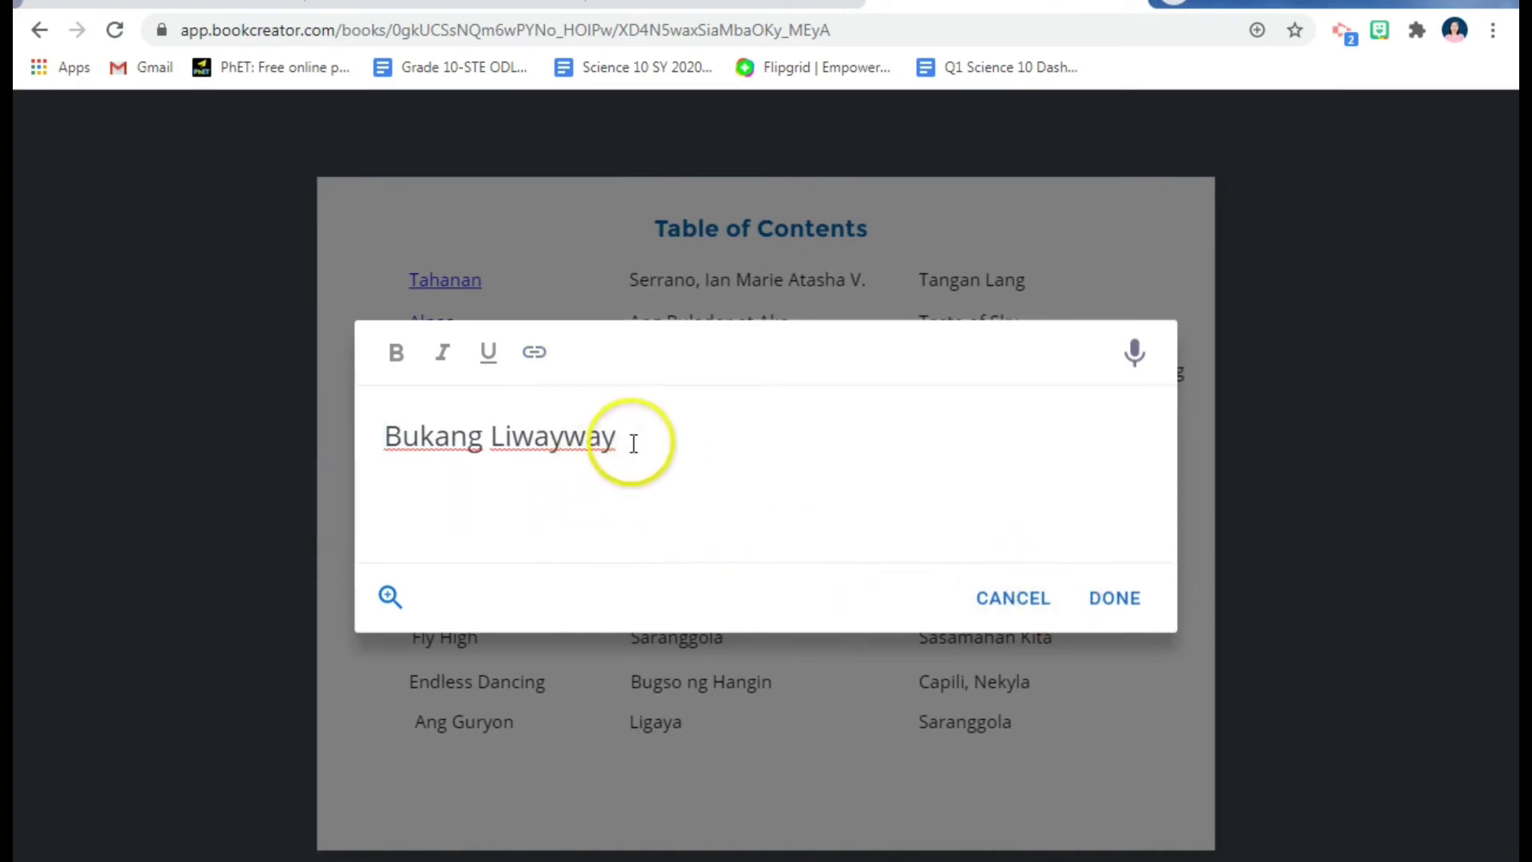
left_click_drag(633, 444, 363, 402)
left_click(534, 354)
left_click(551, 491)
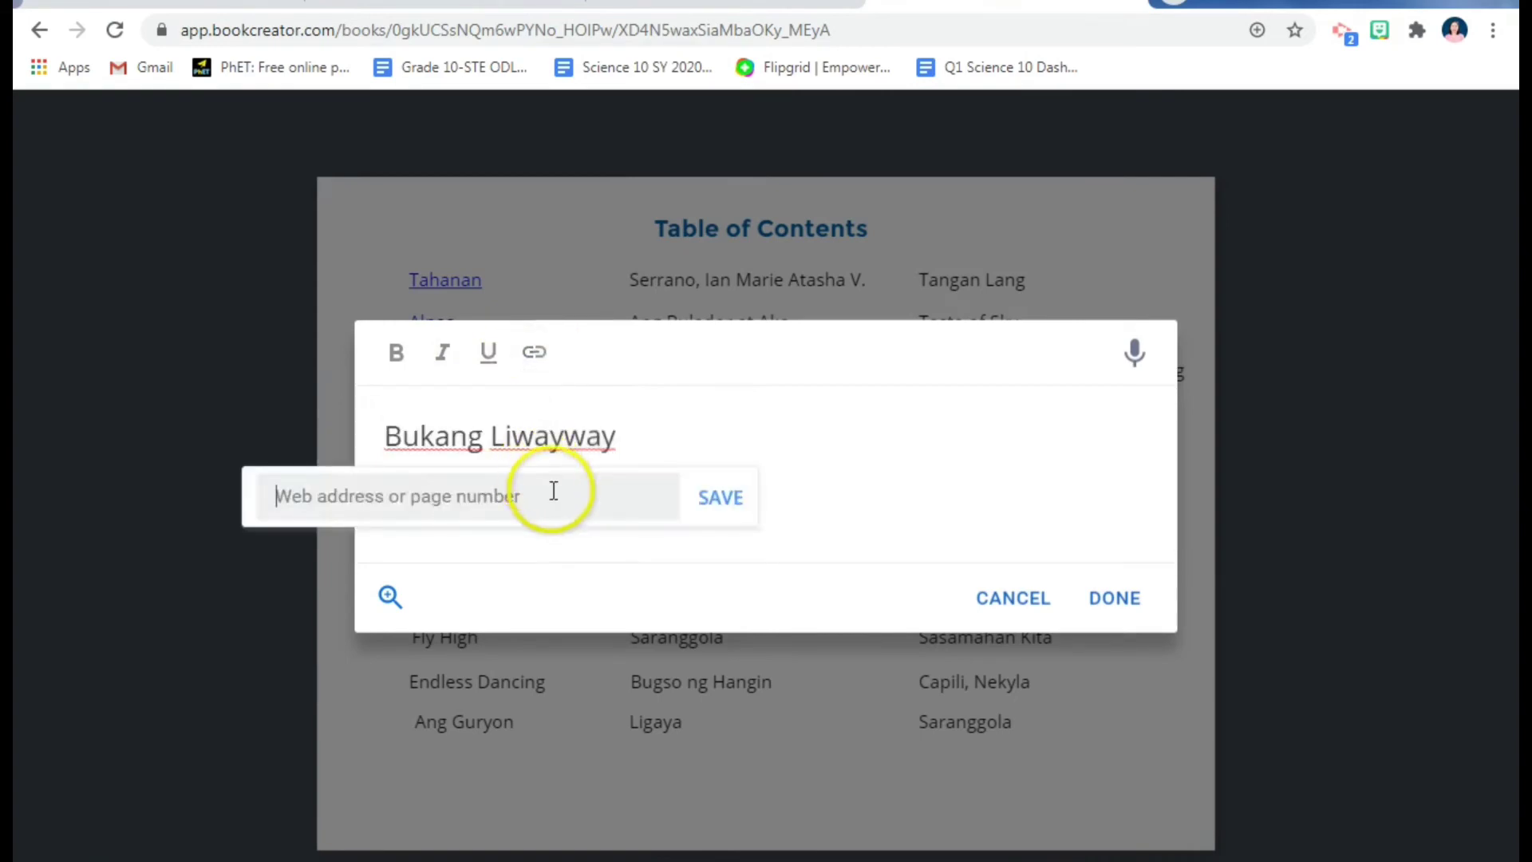
type("6")
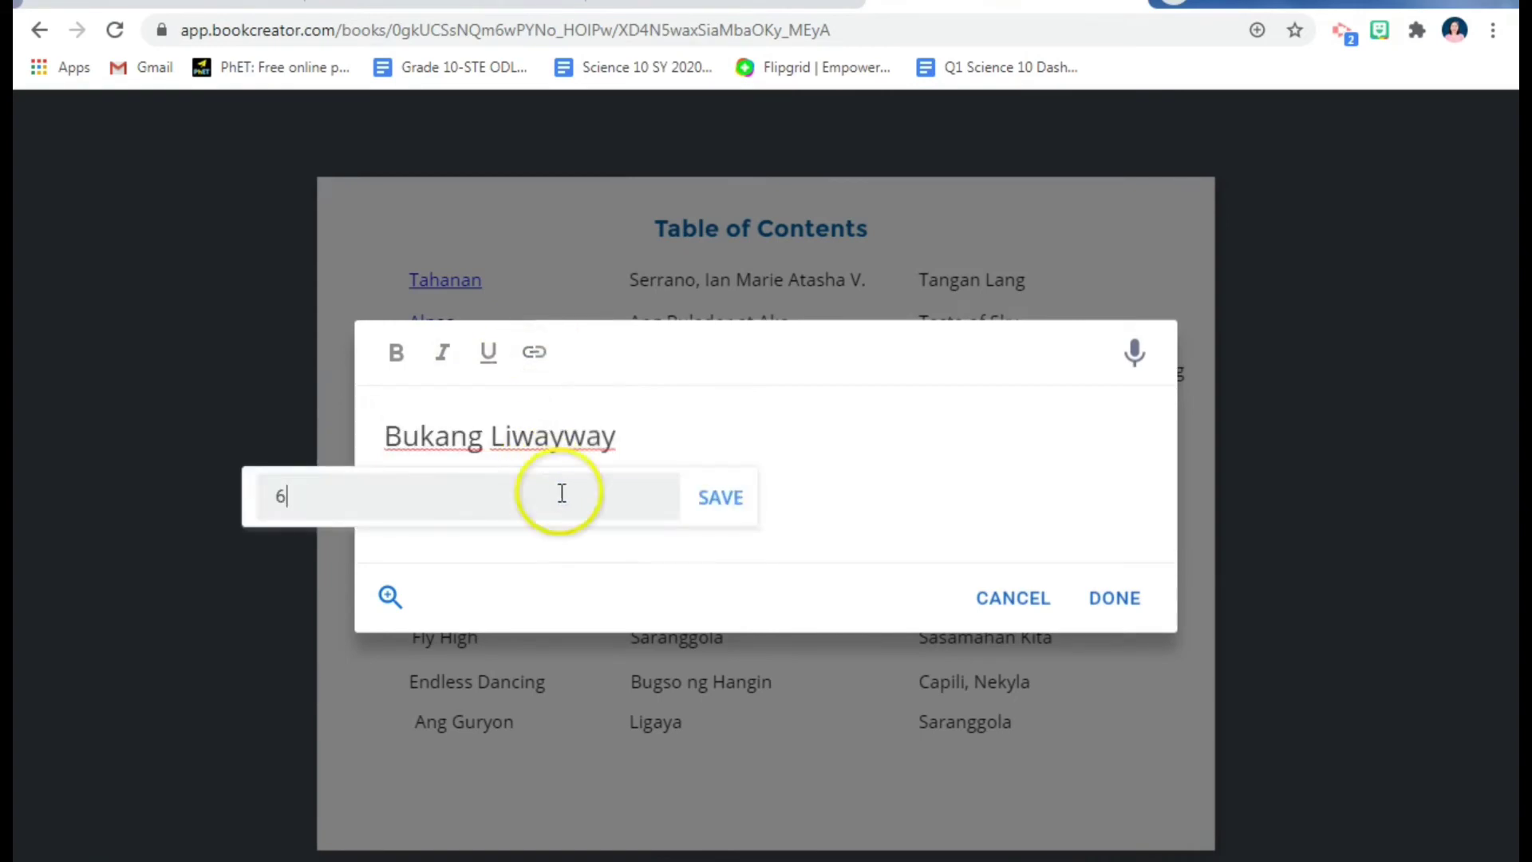
left_click(728, 499)
left_click(1104, 604)
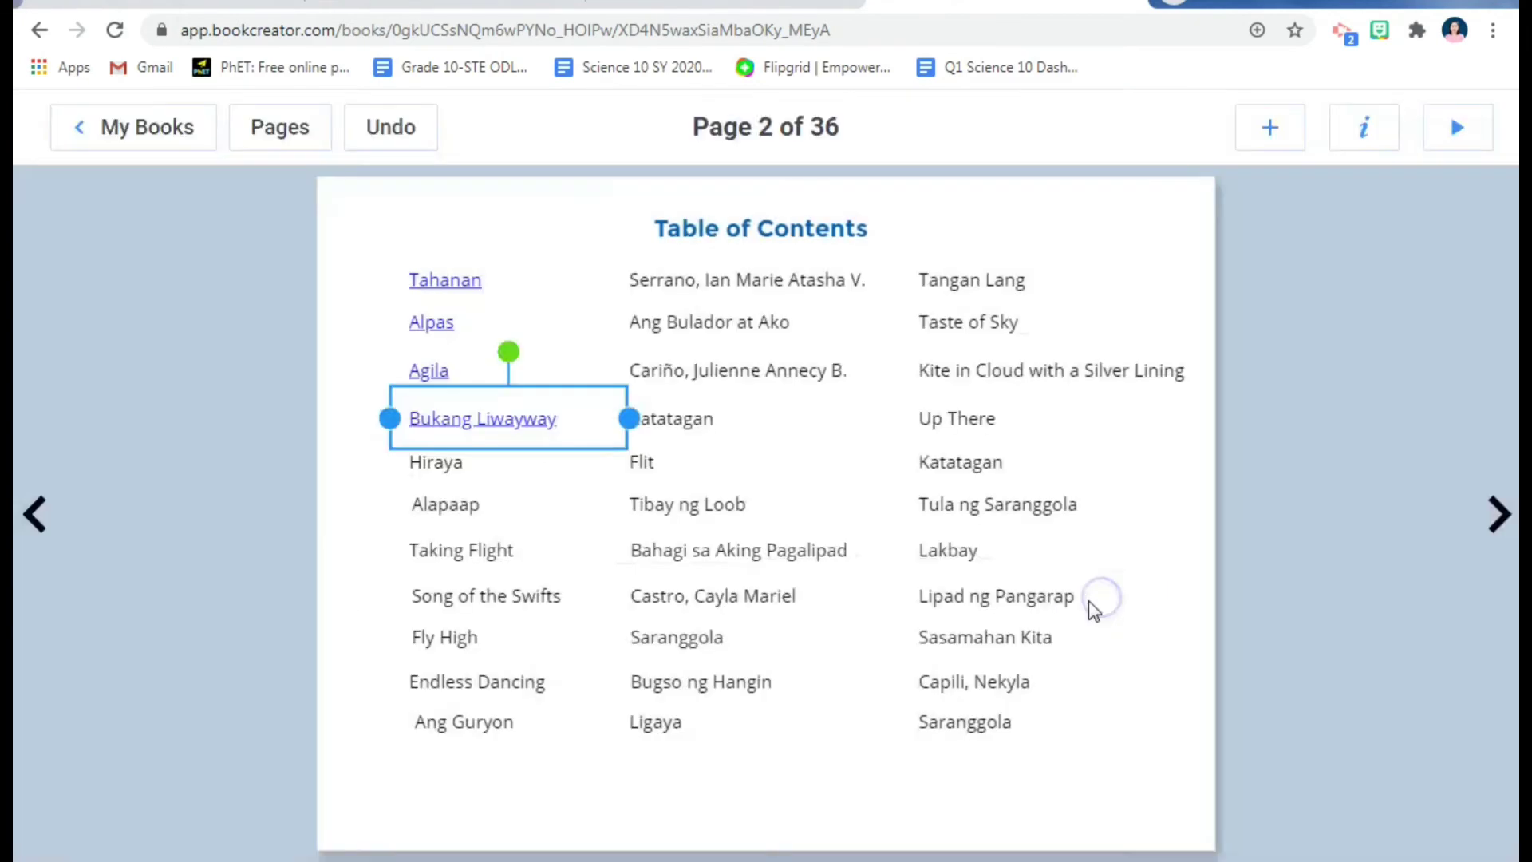
Link the Hiraya title to page 7
left_click(466, 469)
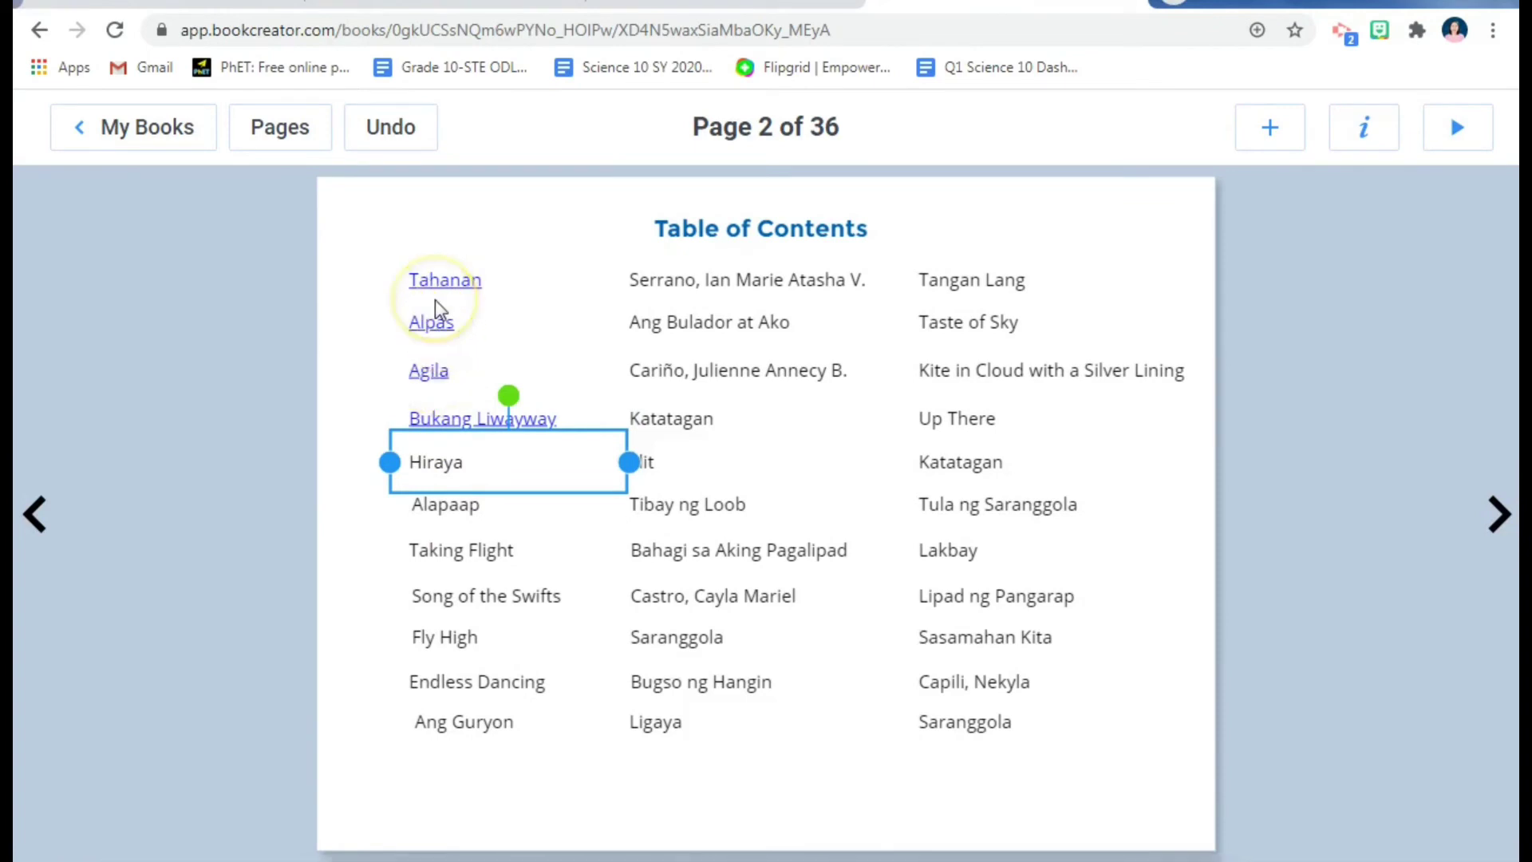
double_click(456, 466)
left_click(533, 351)
type("8")
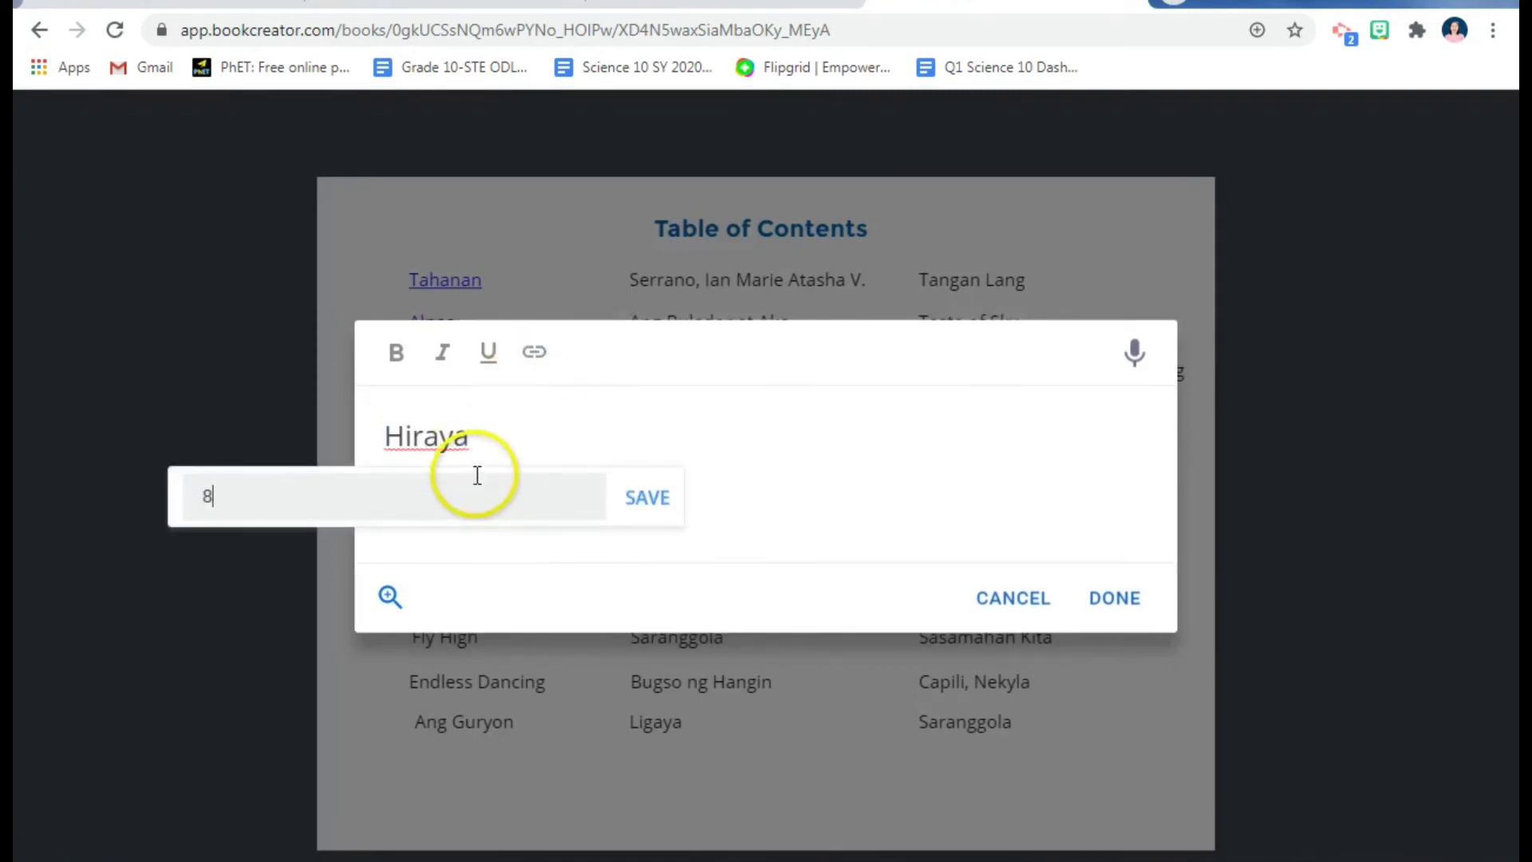
key("BackSpace")
type("7")
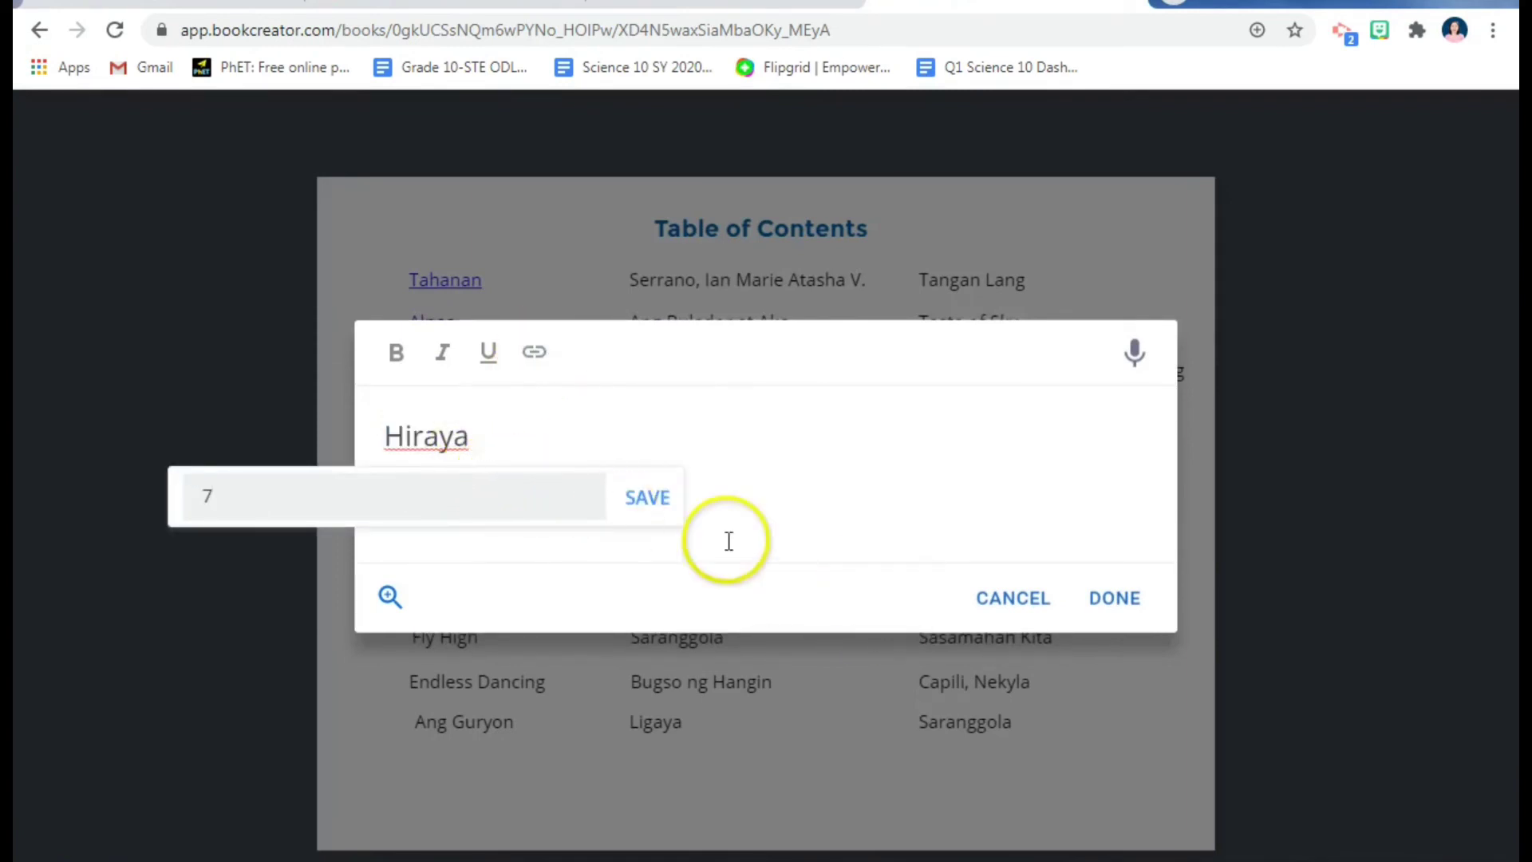
left_click(635, 502)
left_click(1112, 608)
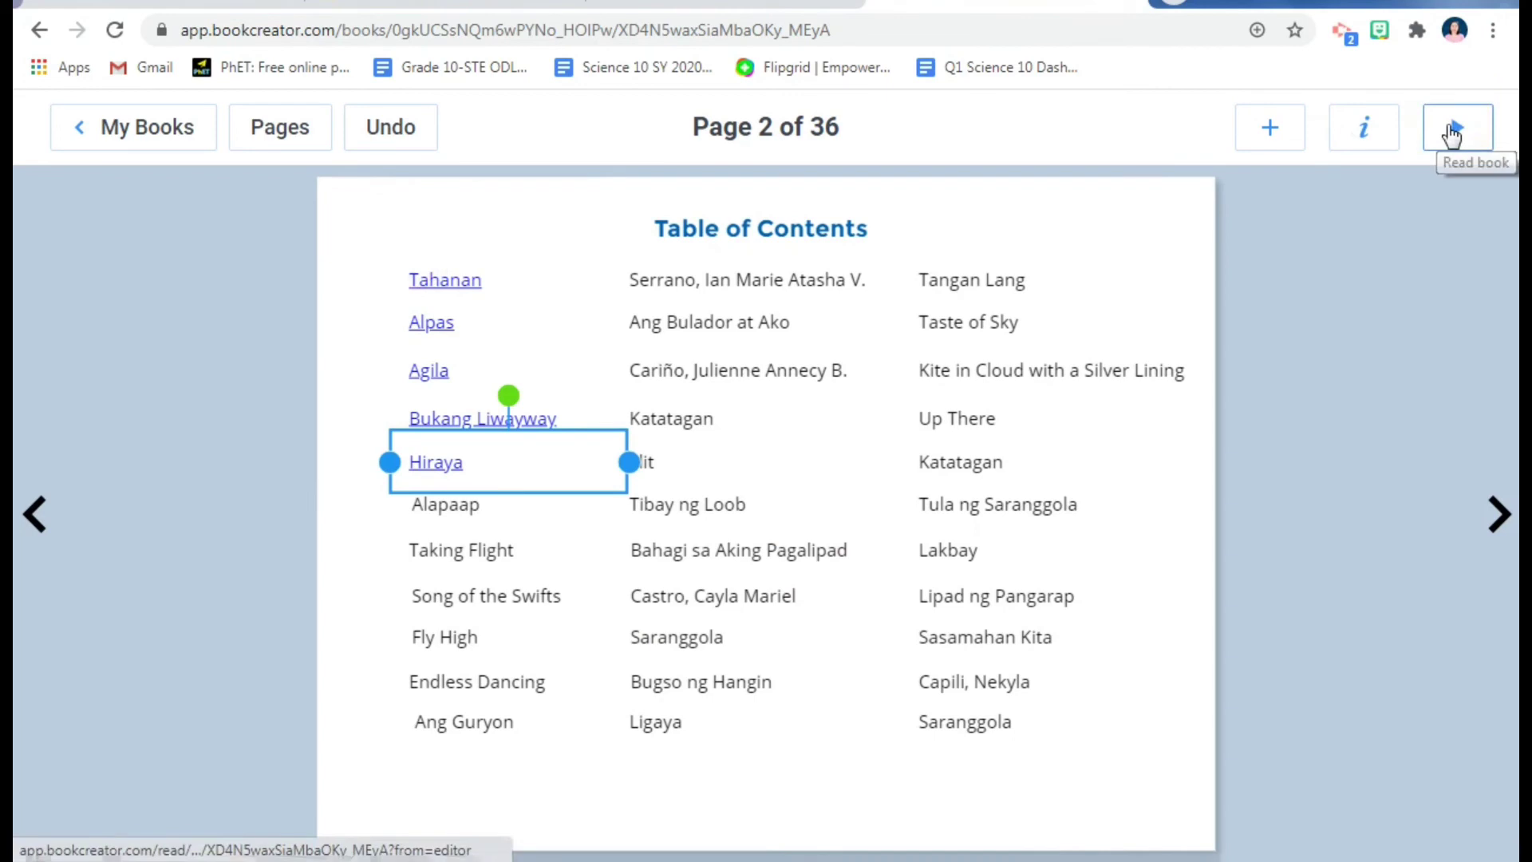
left_click(1452, 134)
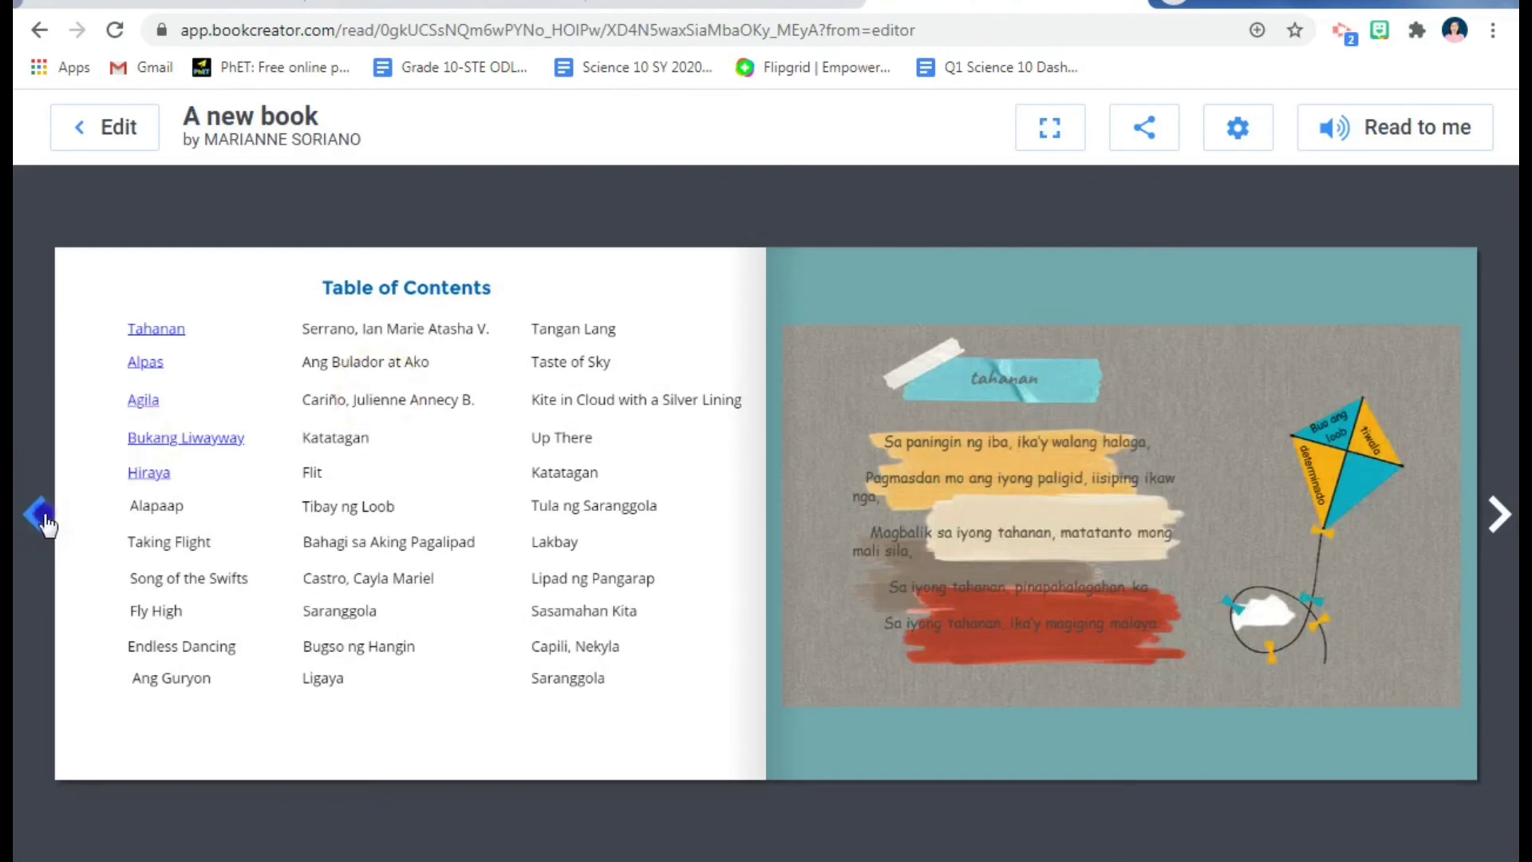
left_click(44, 517)
left_click(1299, 413)
left_click(1500, 514)
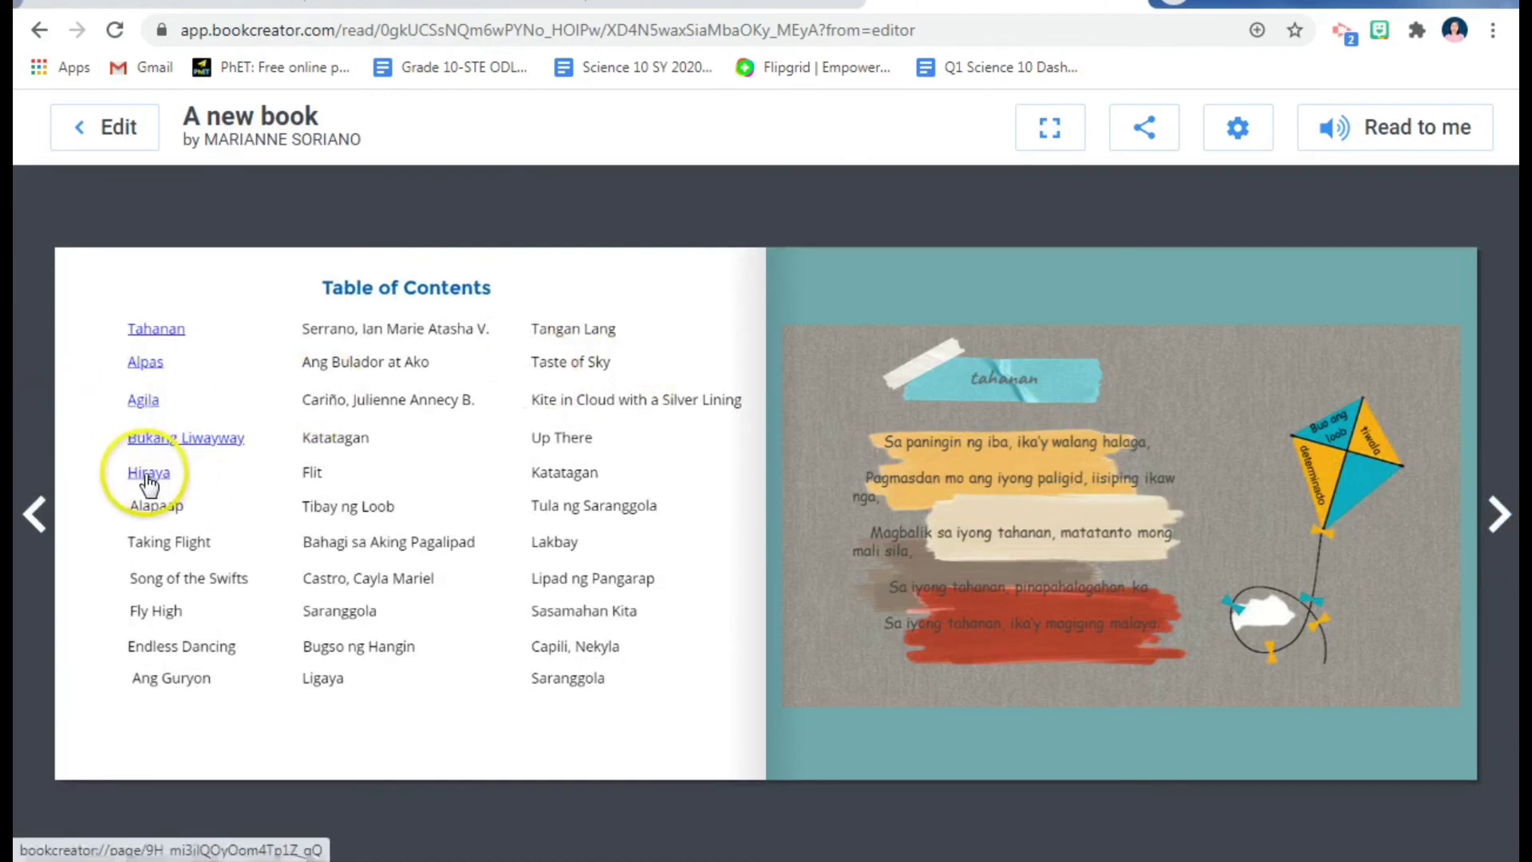
left_click(1497, 519)
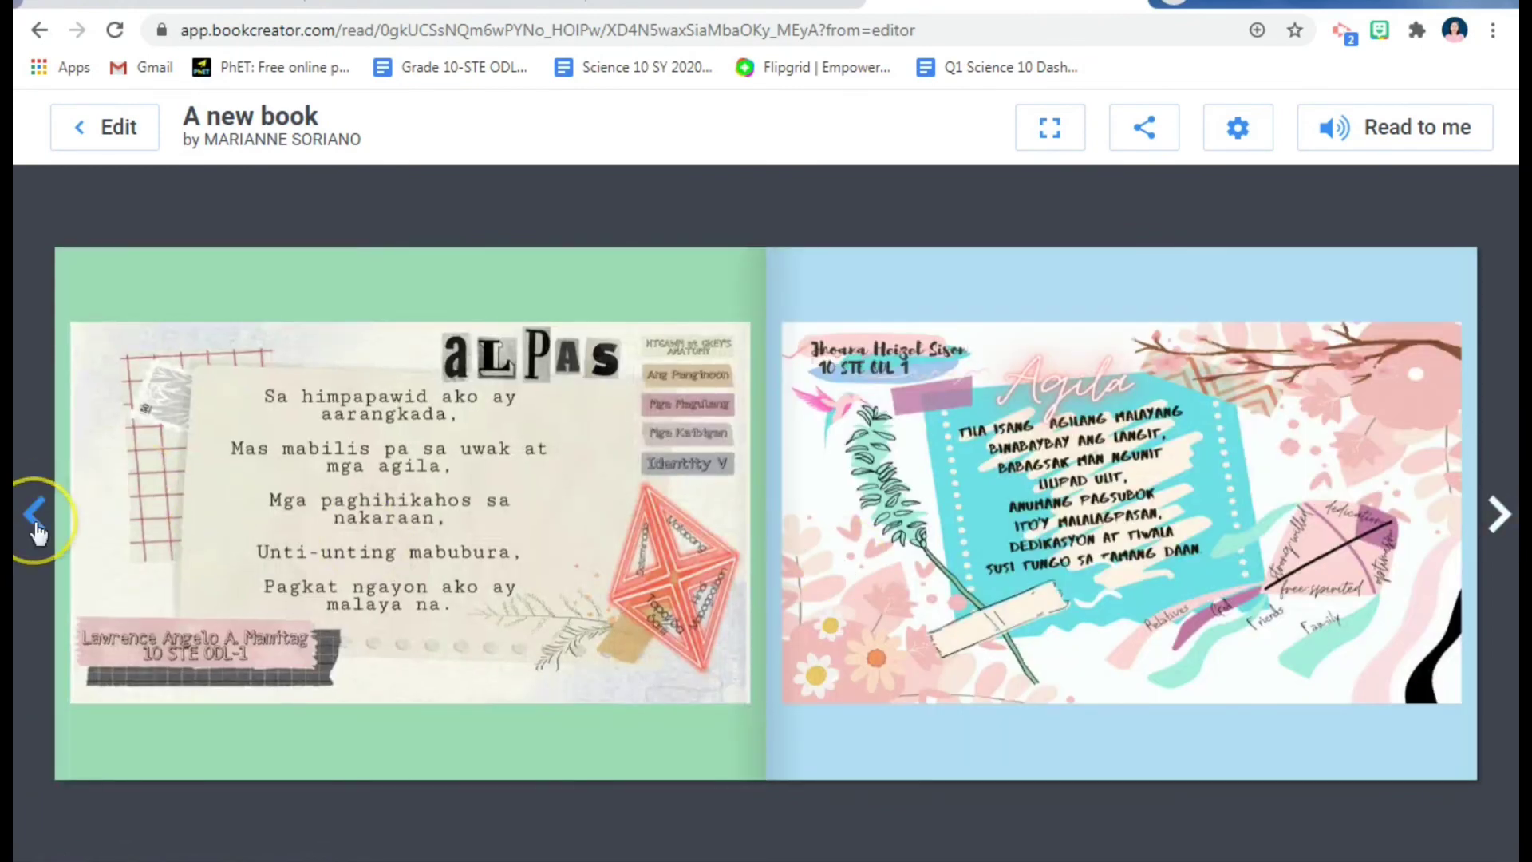
left_click(35, 518)
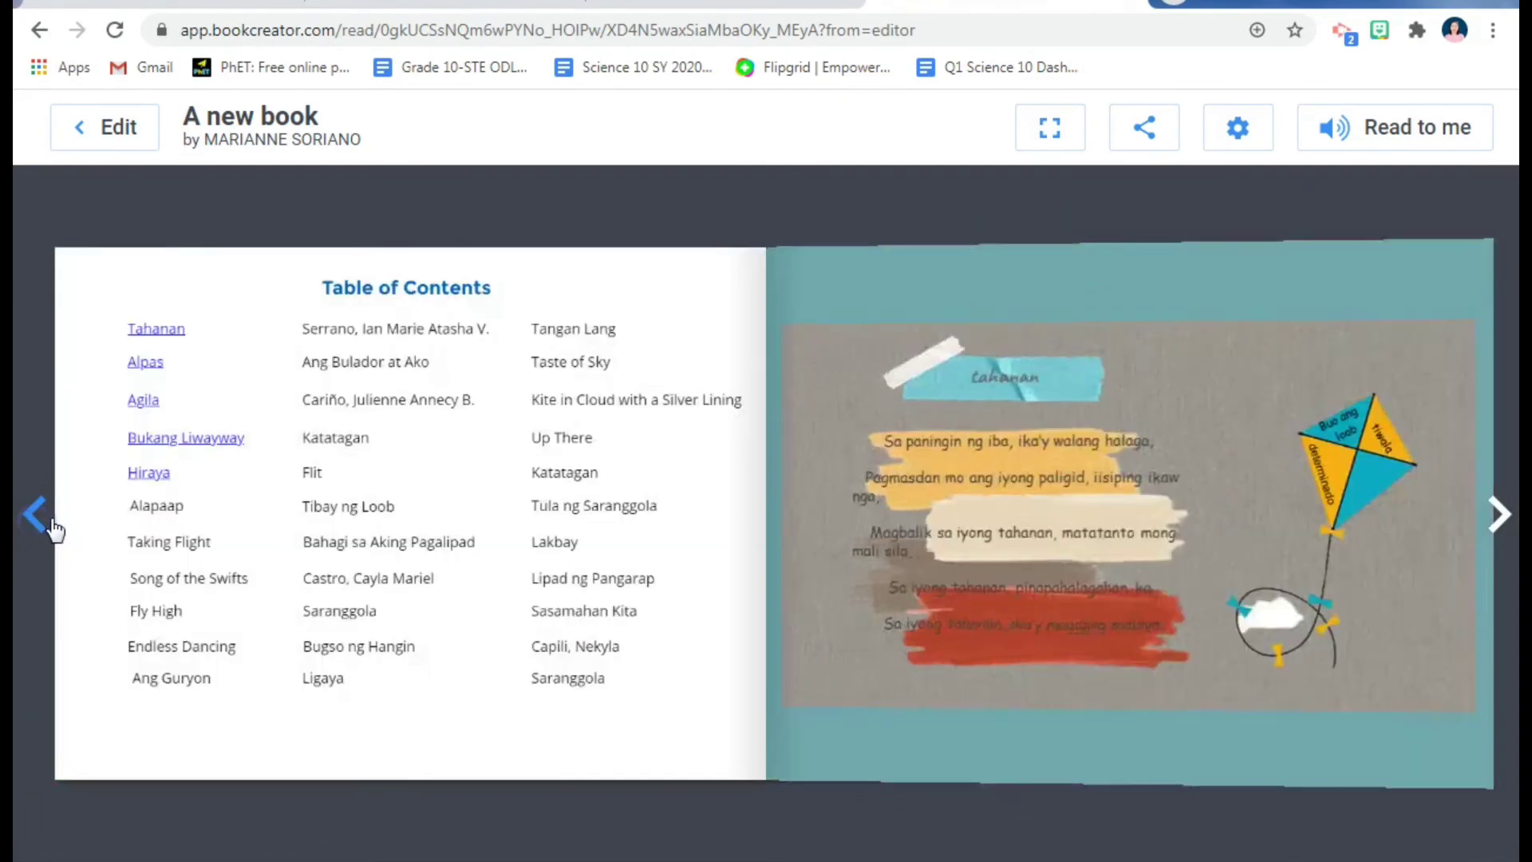
left_click(153, 481)
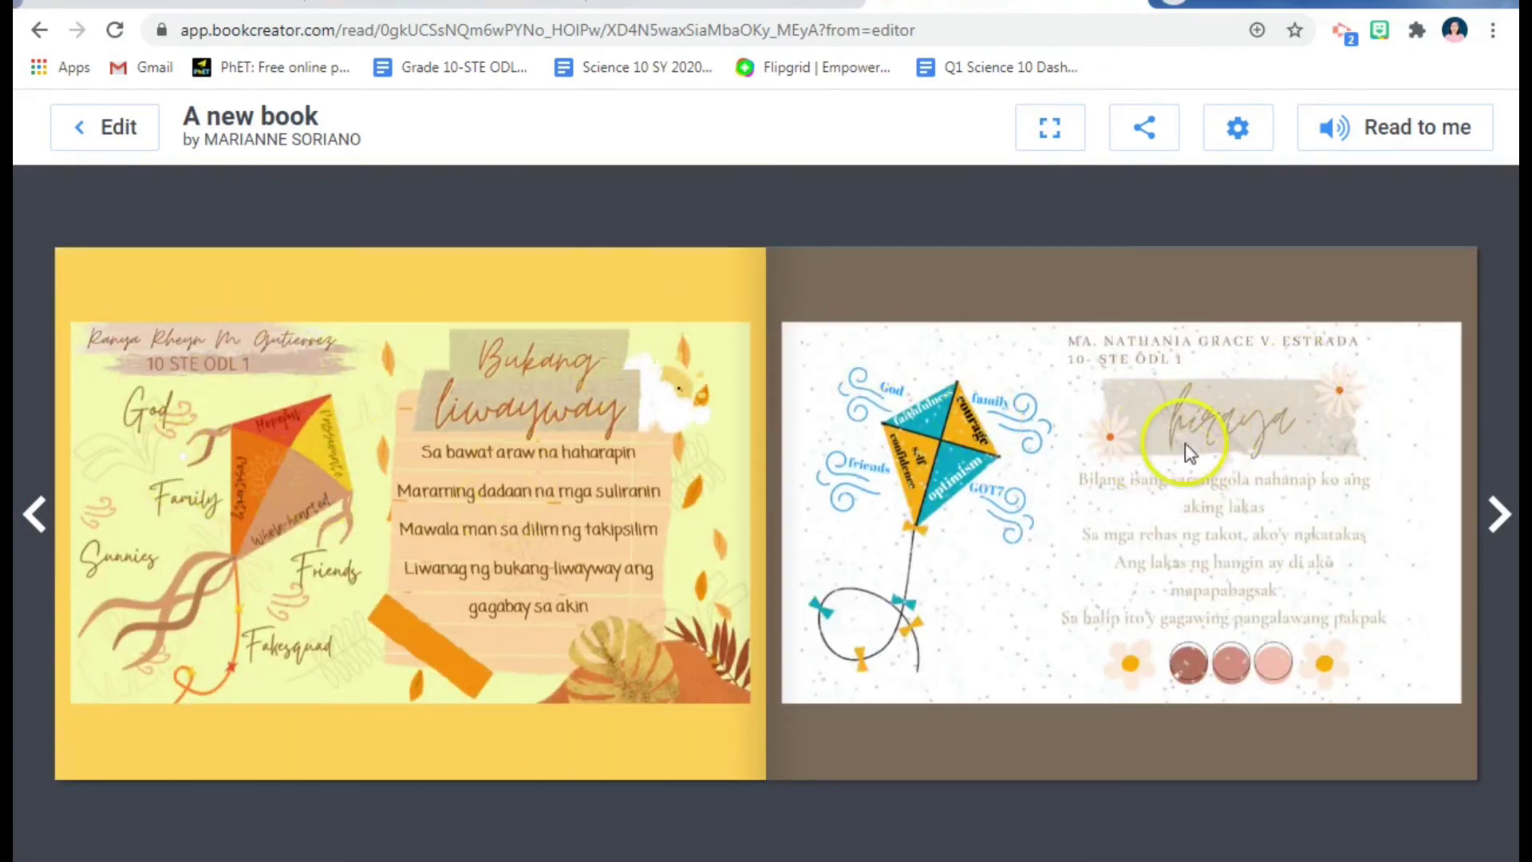
left_click(32, 522)
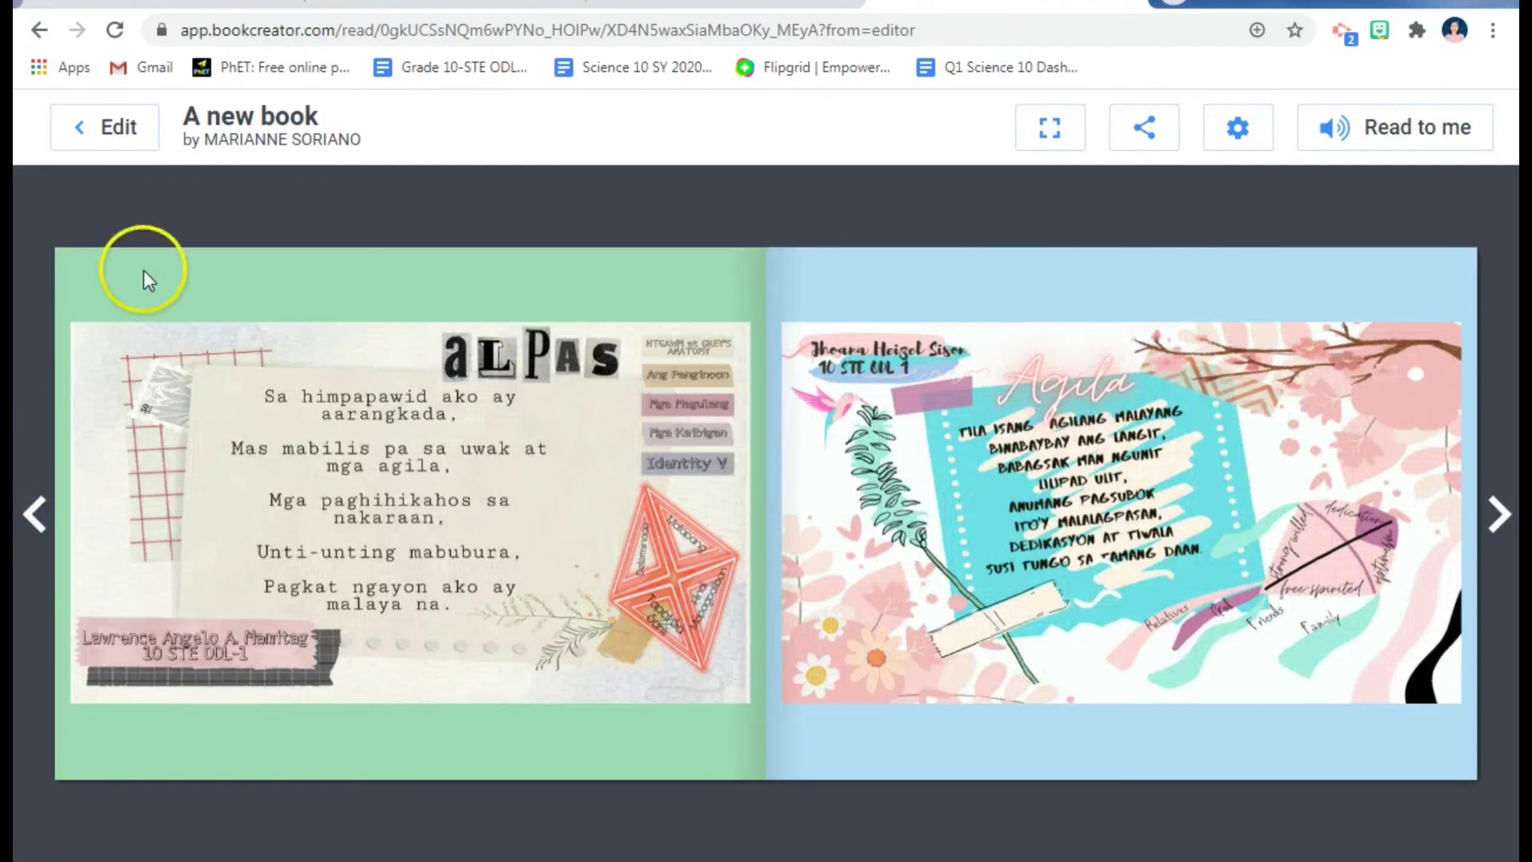
left_click(109, 130)
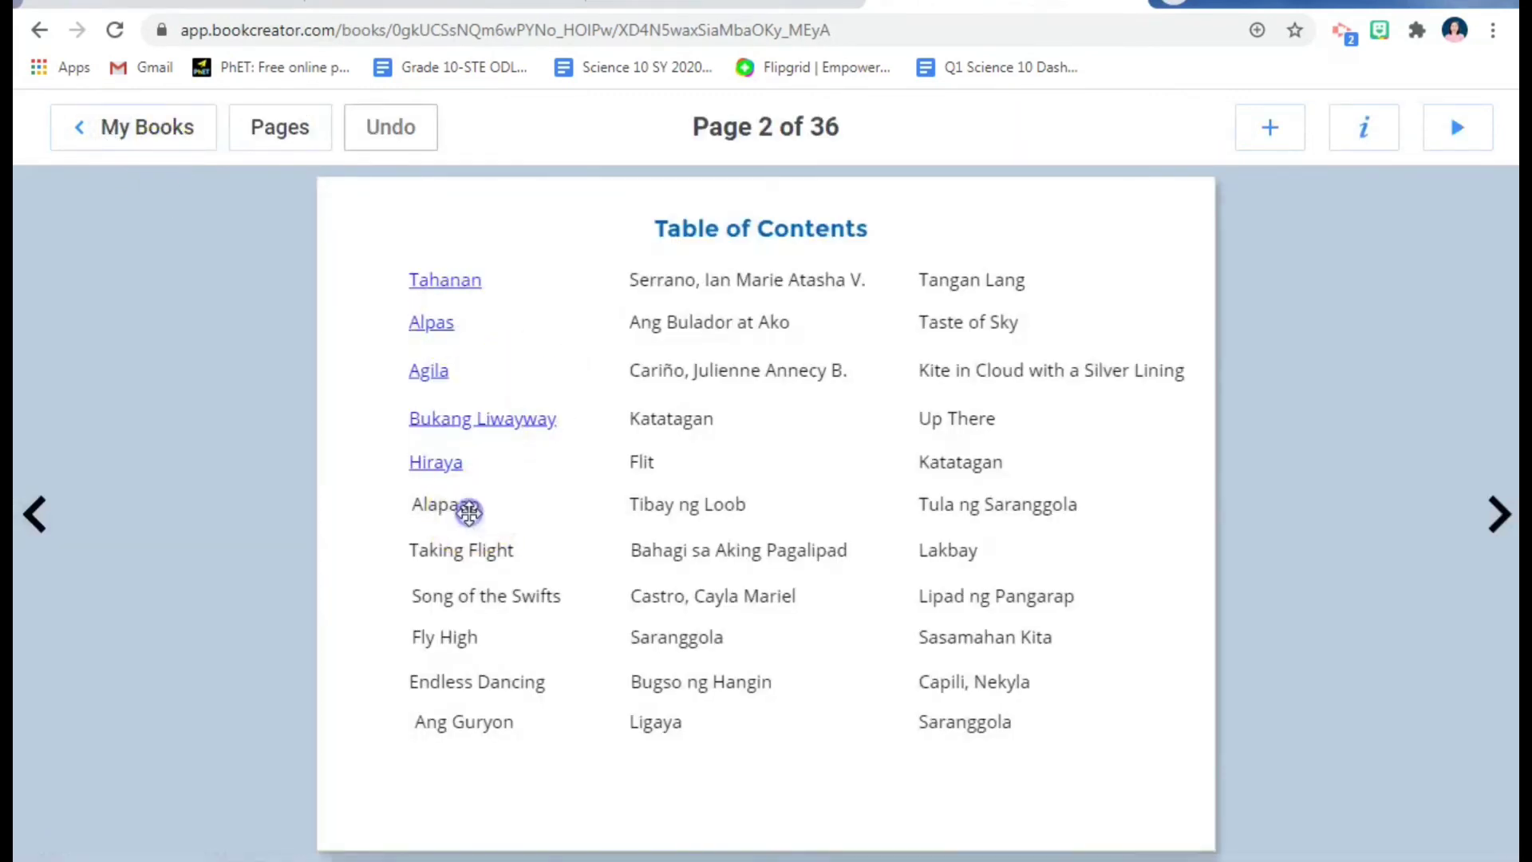
Turn the Alapaap title in the first column into a link to page 8
left_click(468, 509)
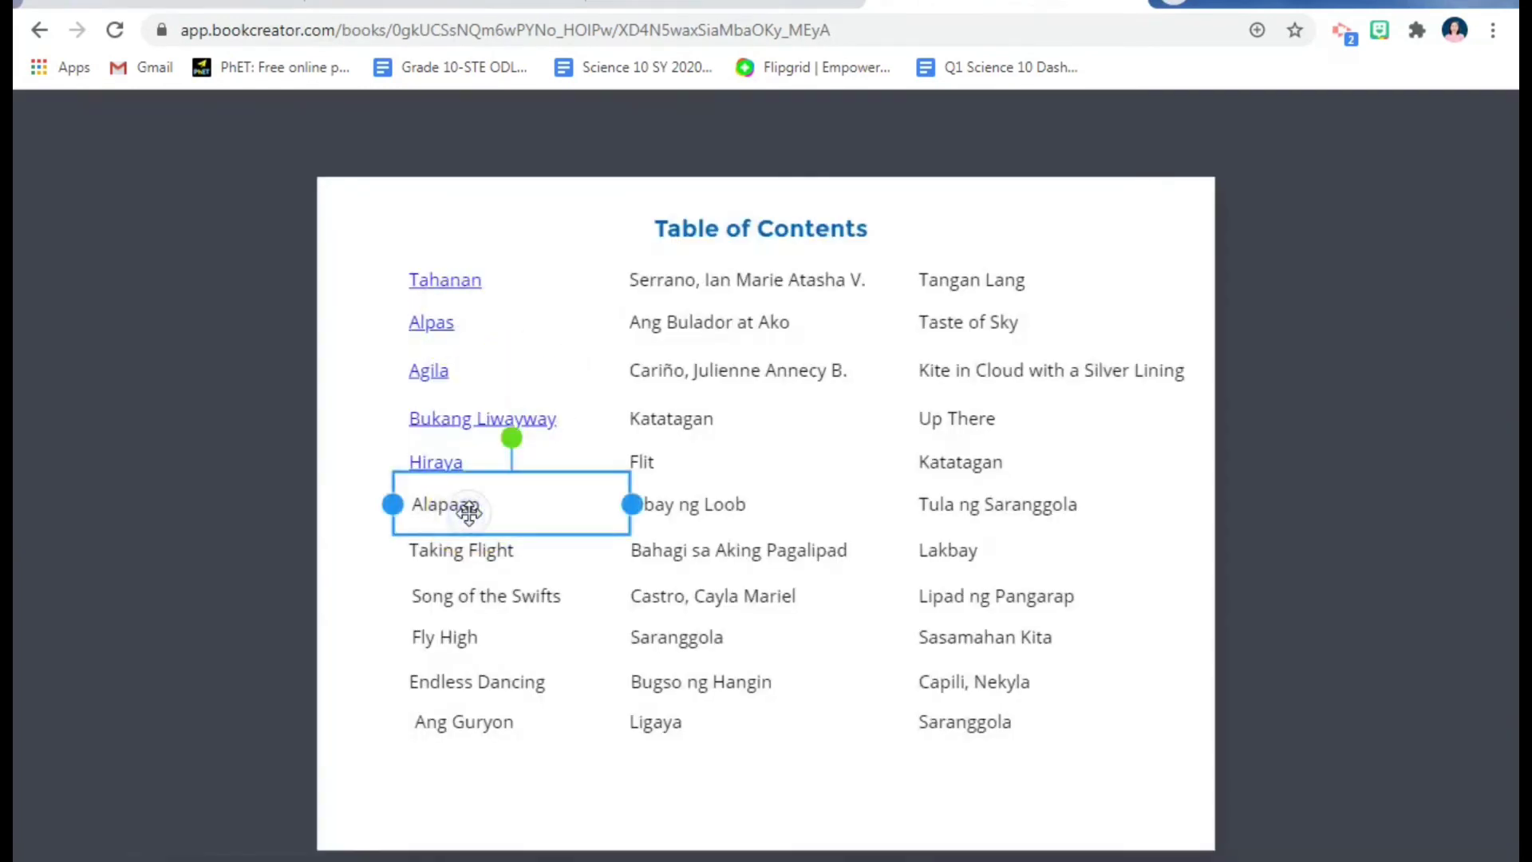
left_click(468, 509)
left_click_drag(499, 440, 342, 430)
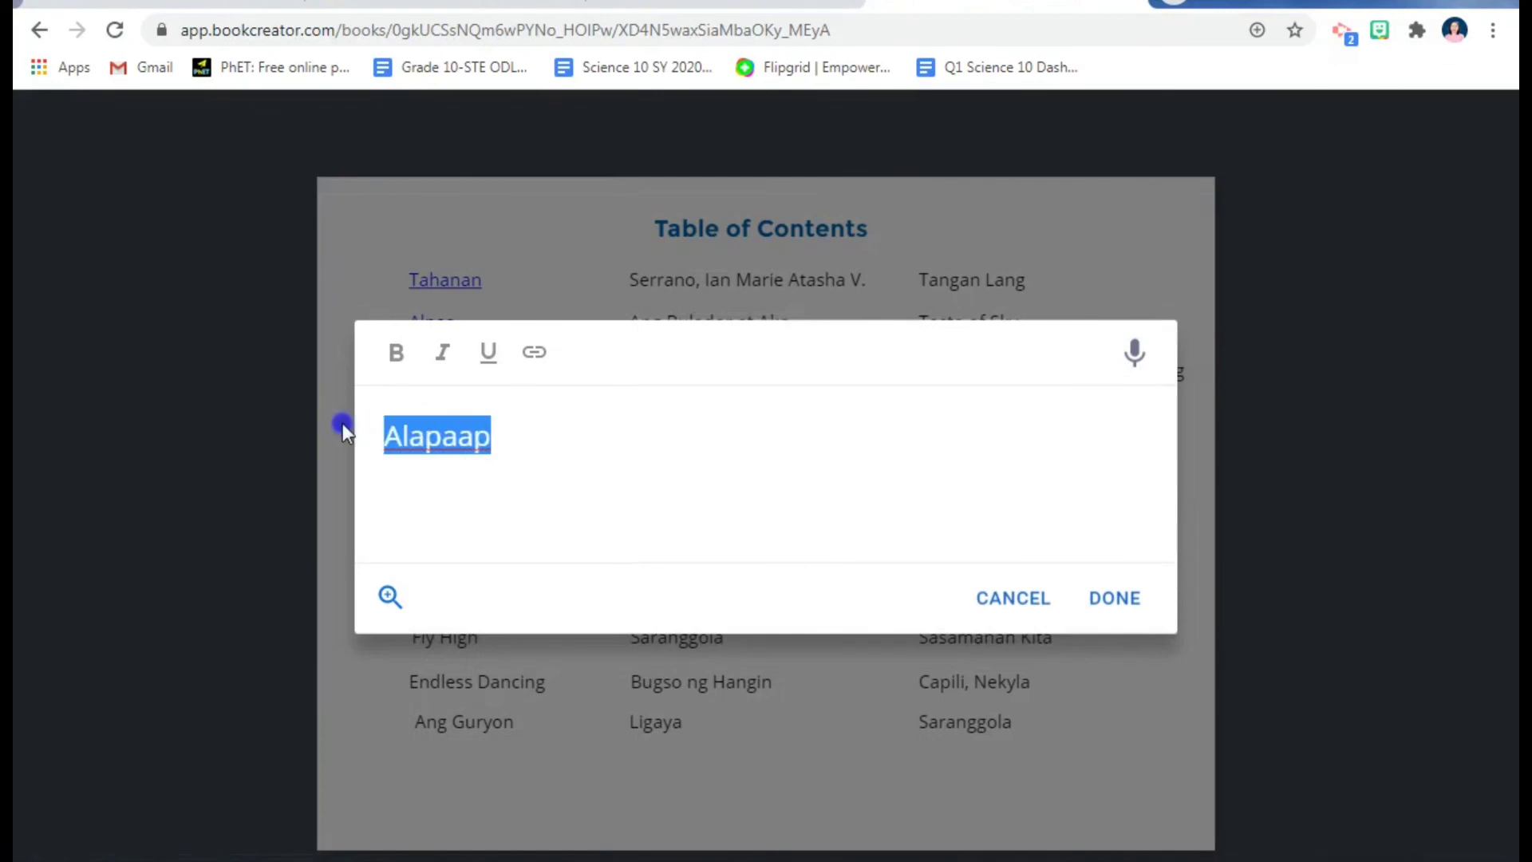
left_click(1029, 600)
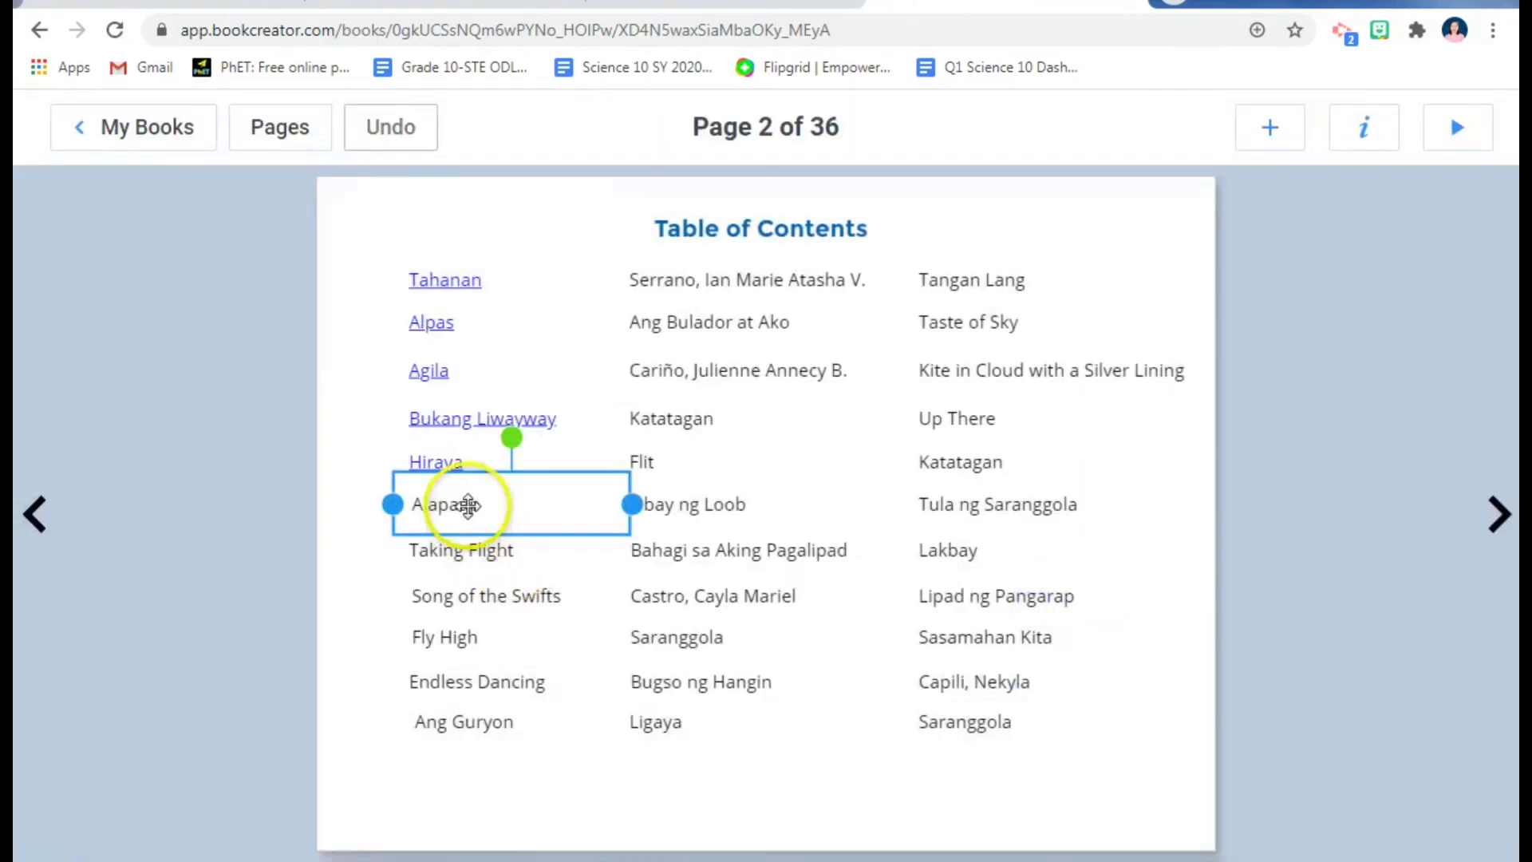
left_click(468, 505)
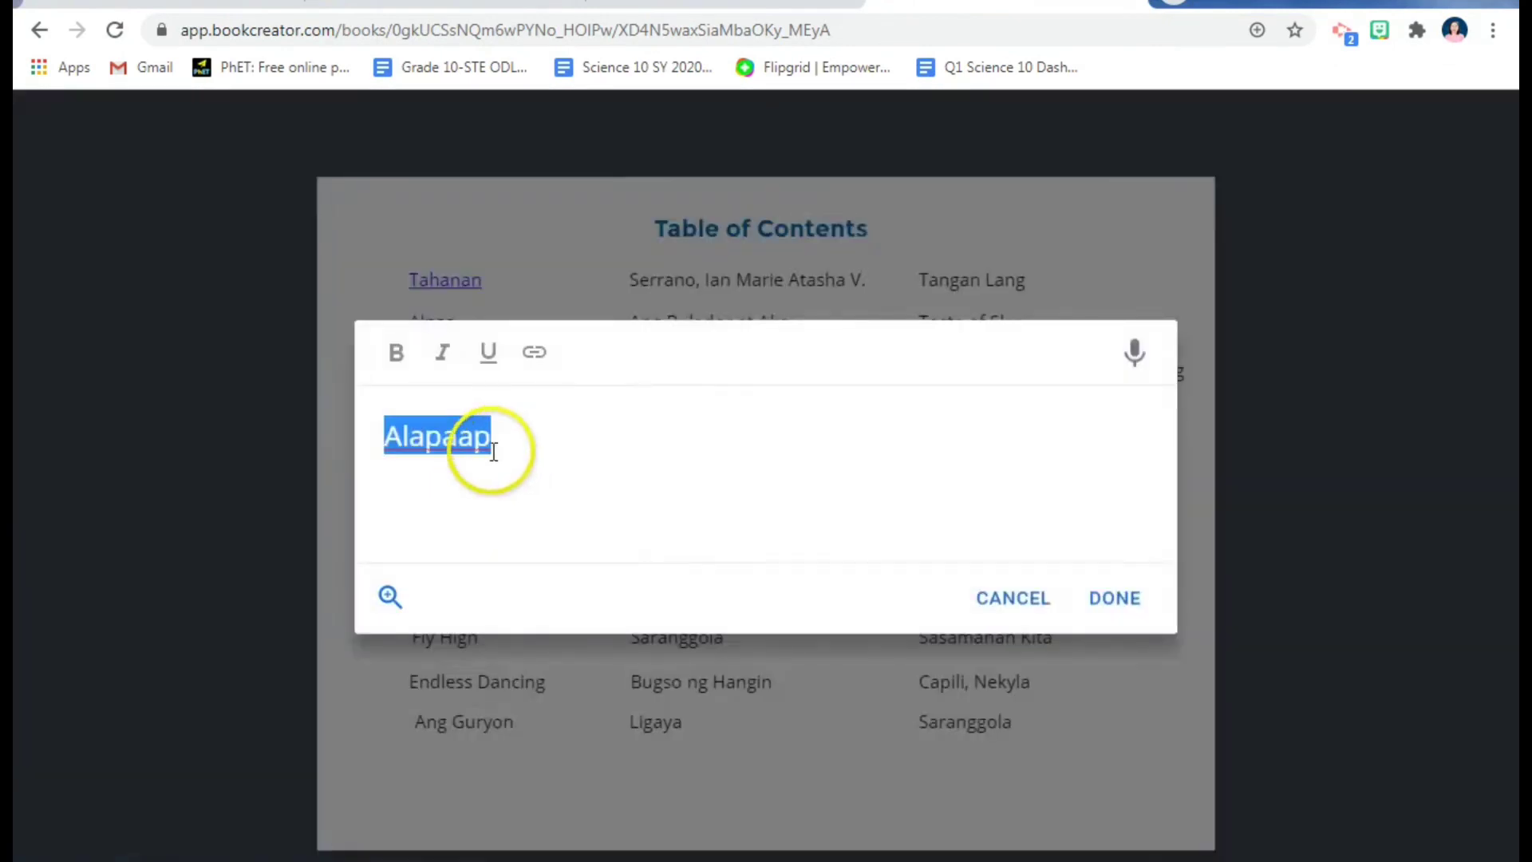
left_click(534, 355)
left_click(408, 493)
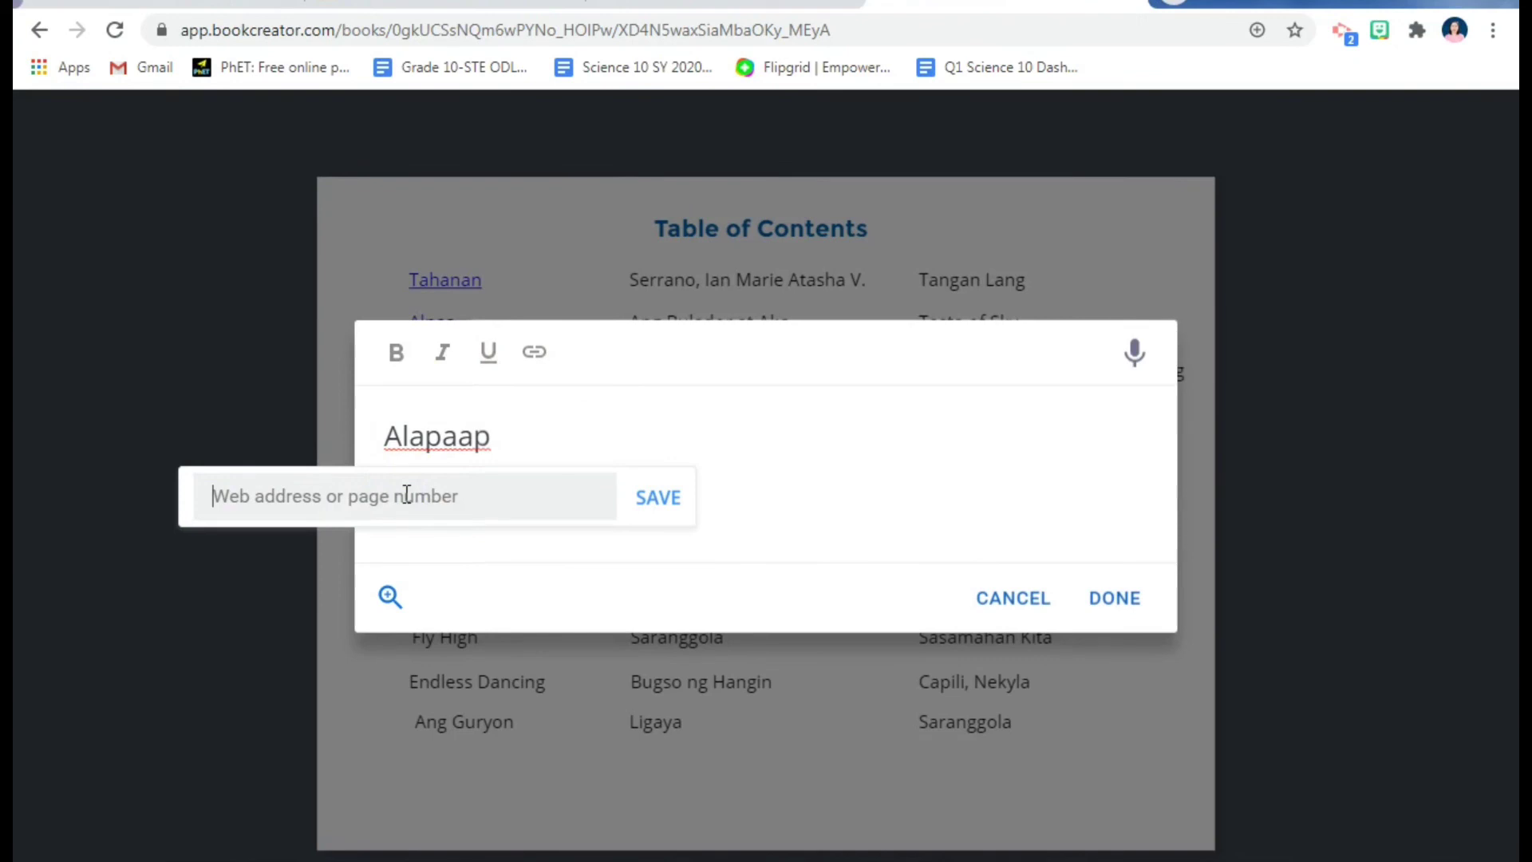
type("8")
left_click(645, 502)
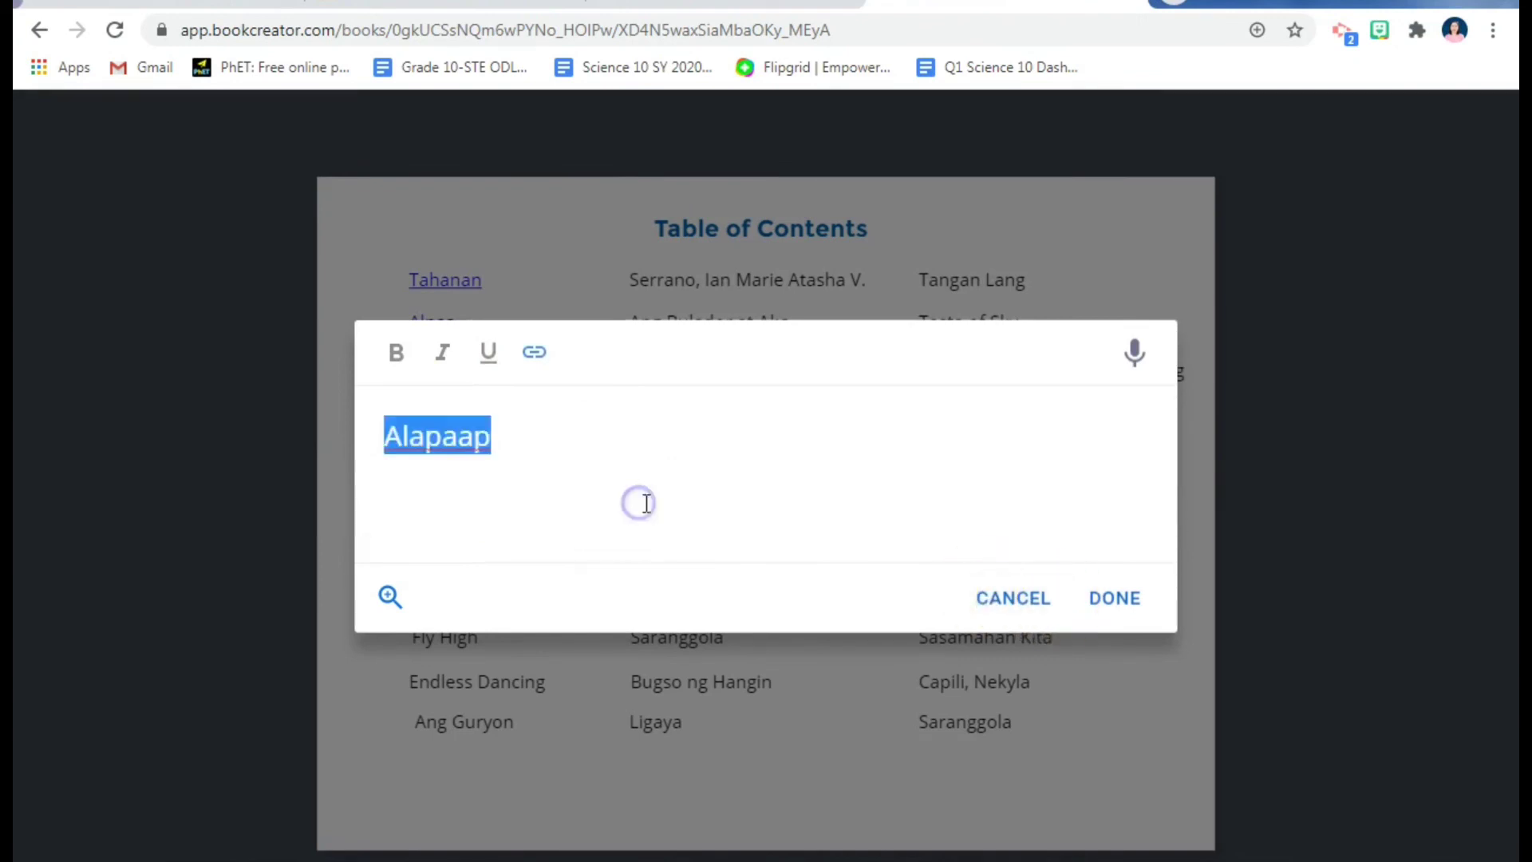
left_click(1113, 599)
left_click_drag(1110, 600, 1099, 551)
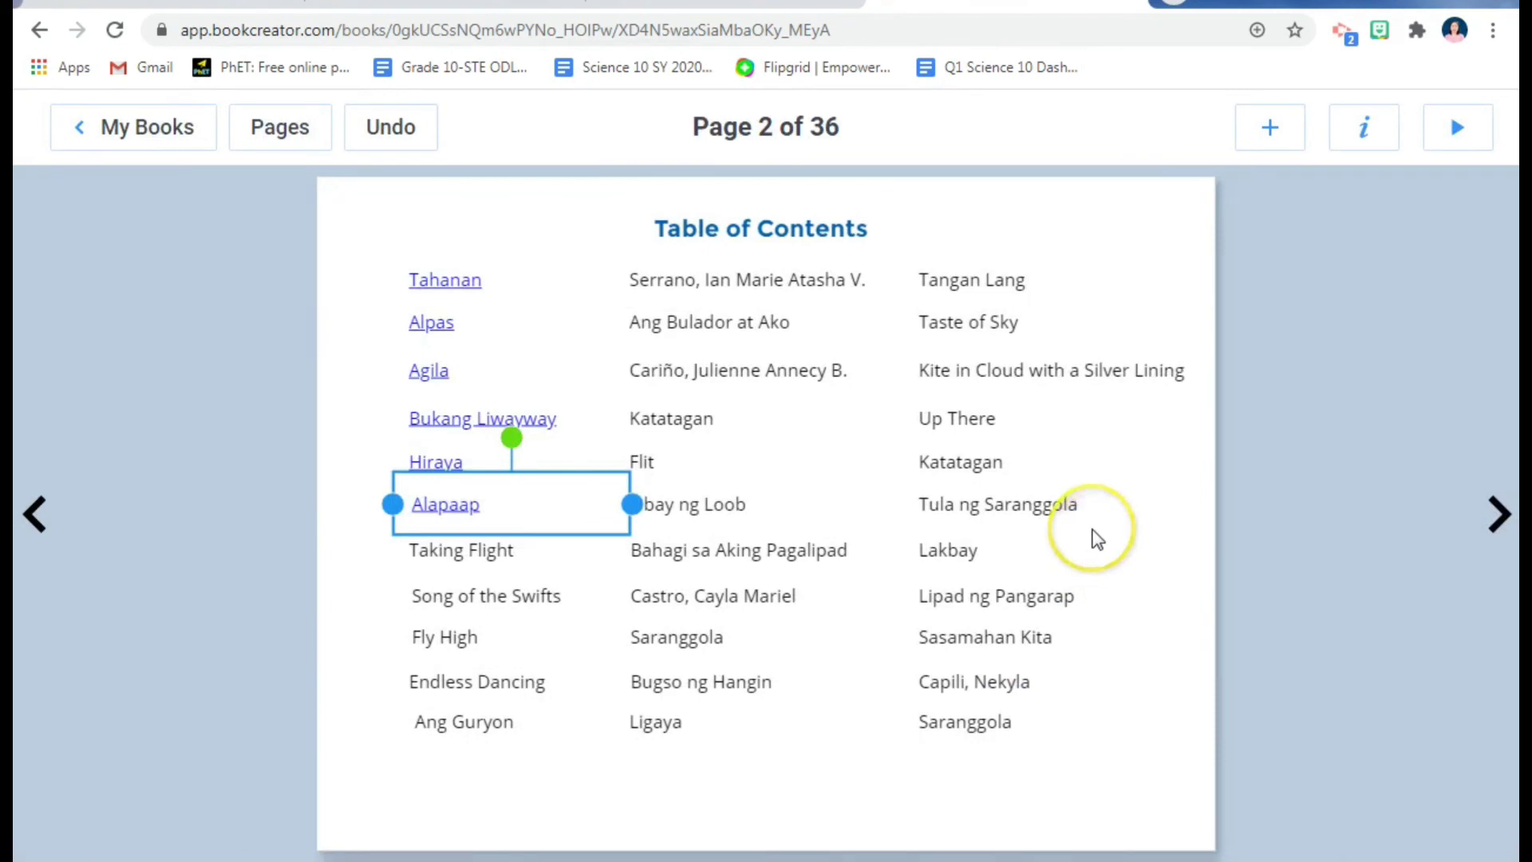